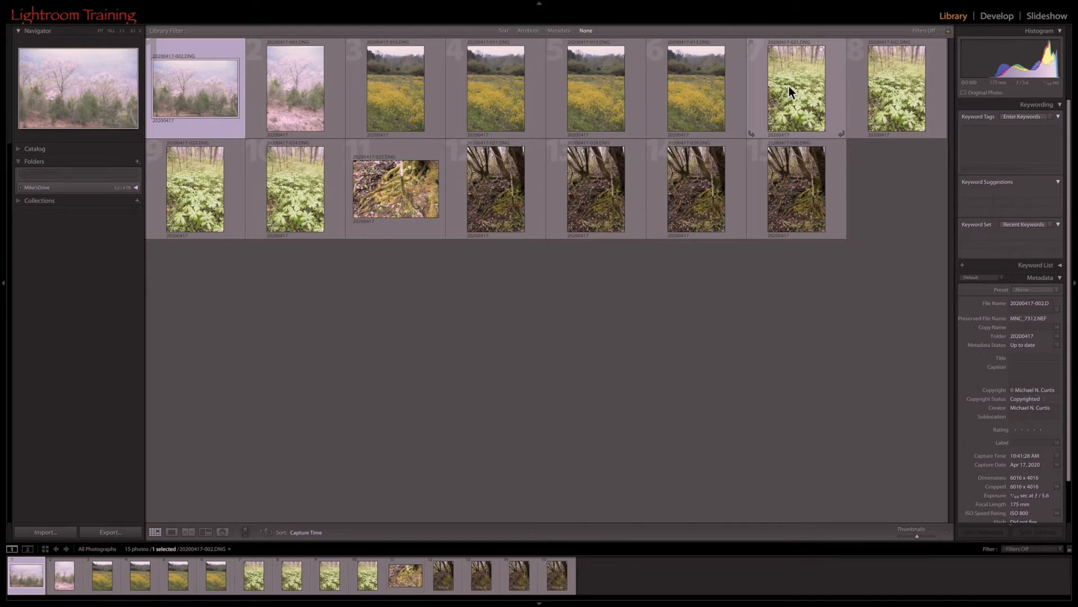
double_click(757, 87)
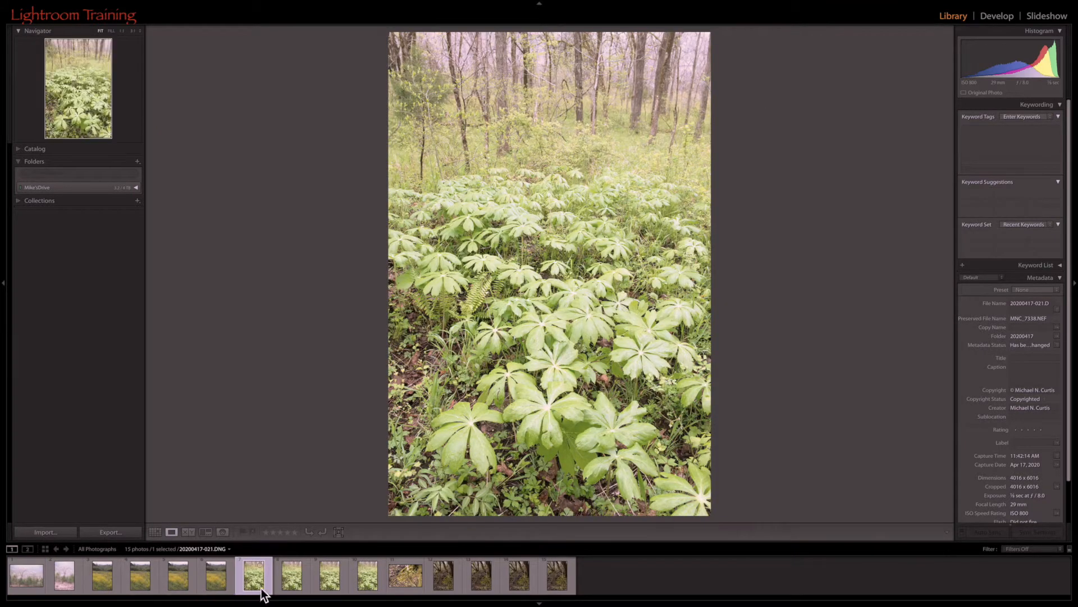
left_click(523, 446)
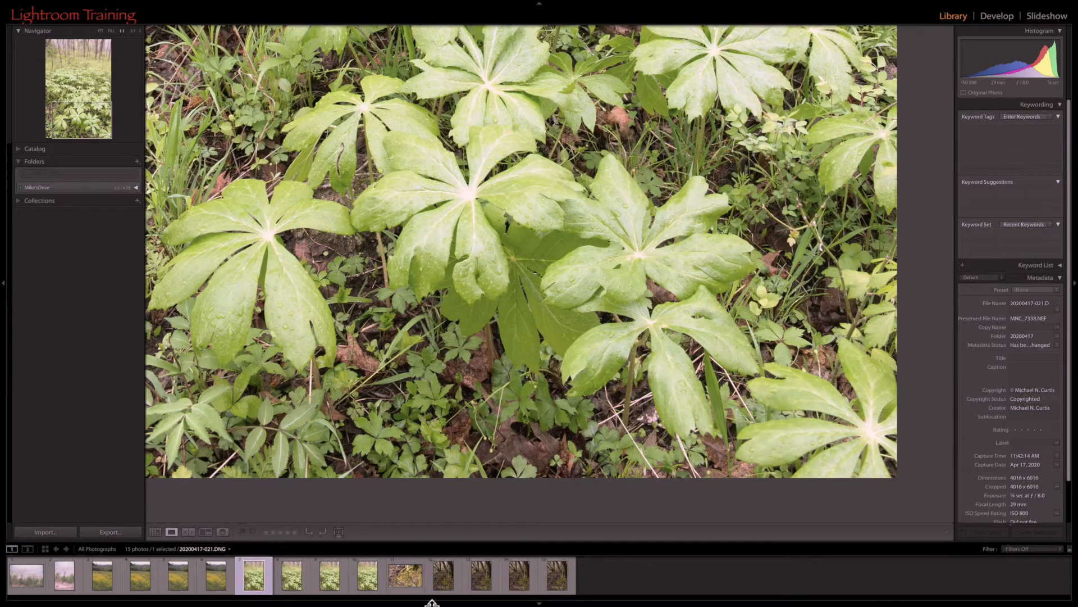
left_click(370, 578)
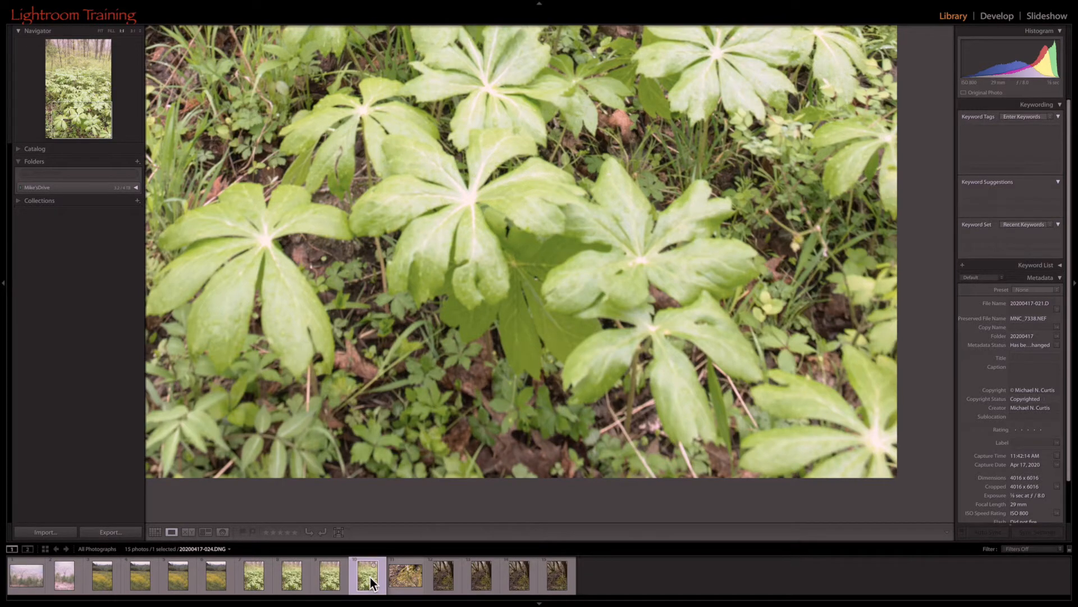
left_click(251, 571)
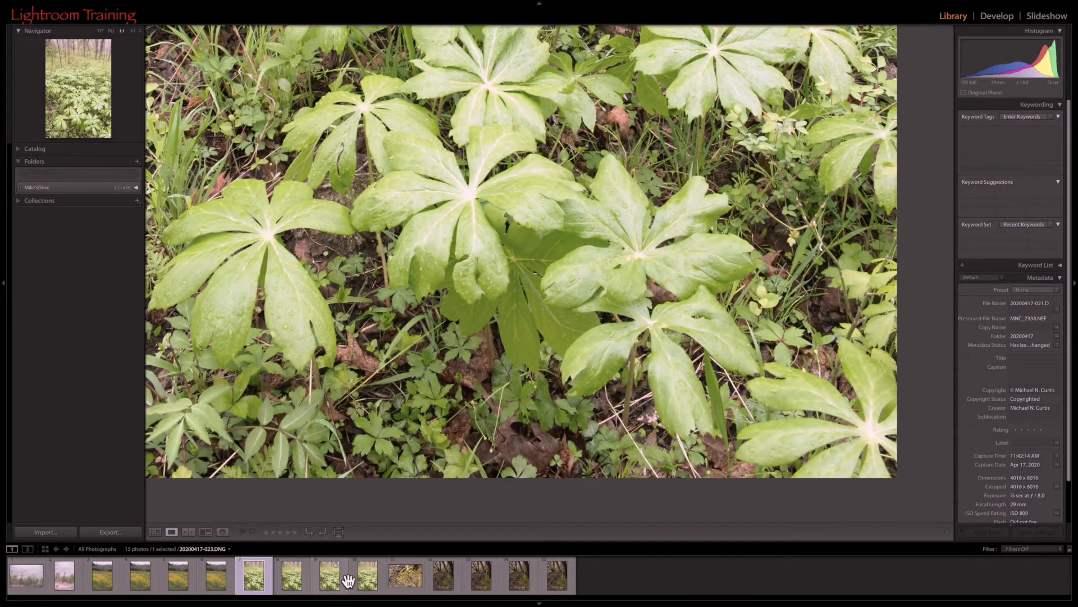
left_click(376, 578)
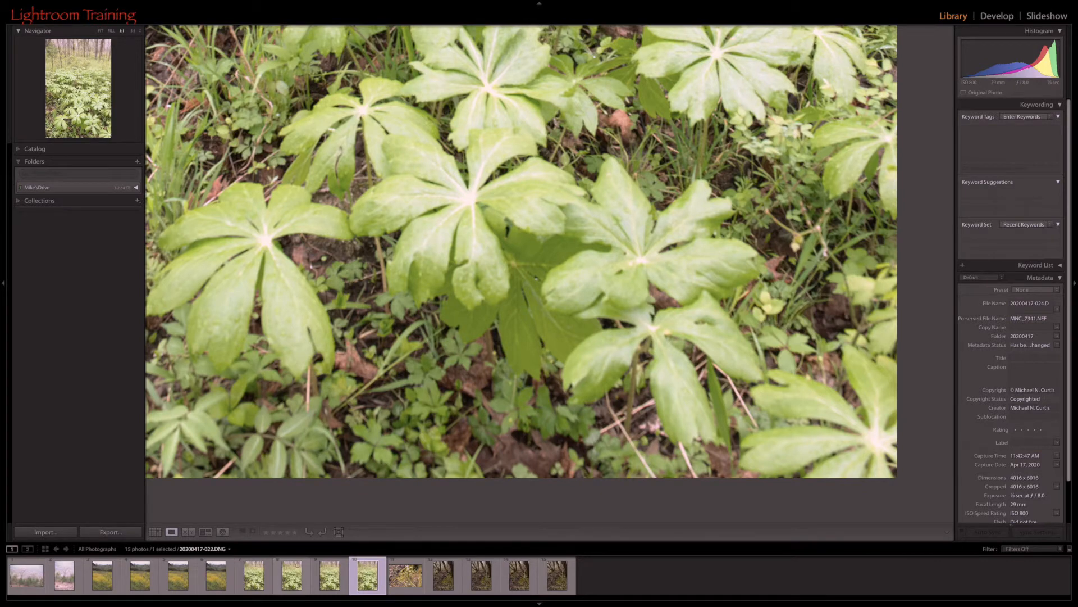
key("z")
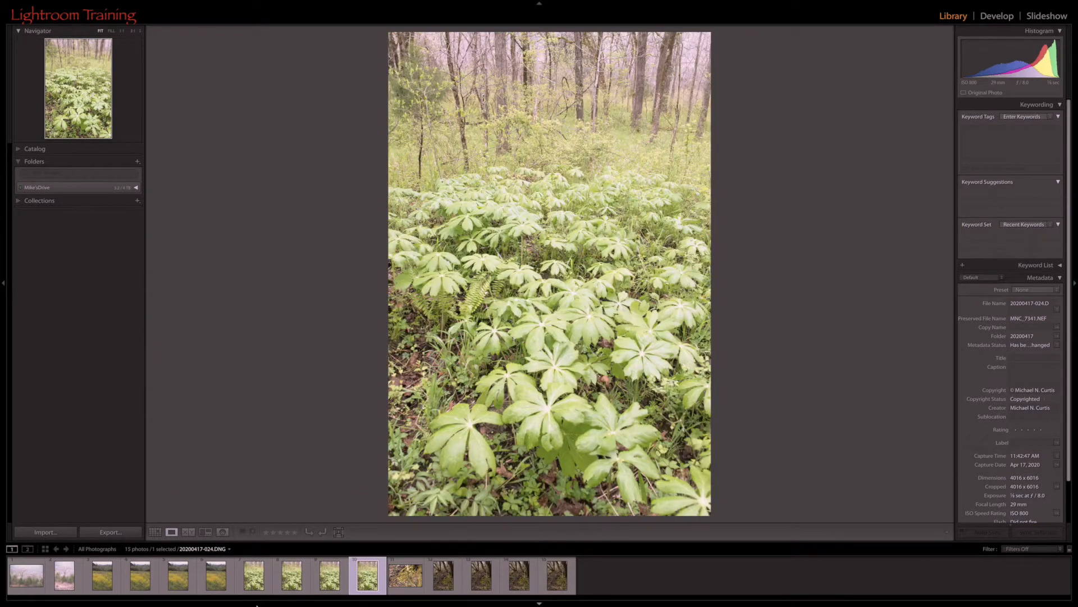
left_click(254, 575)
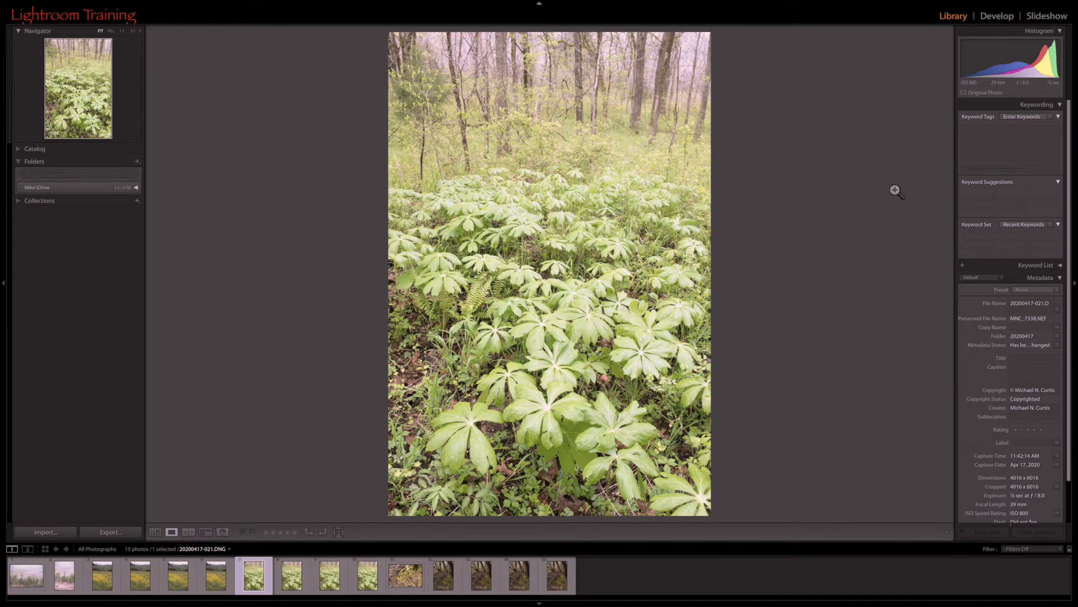
left_click(997, 18)
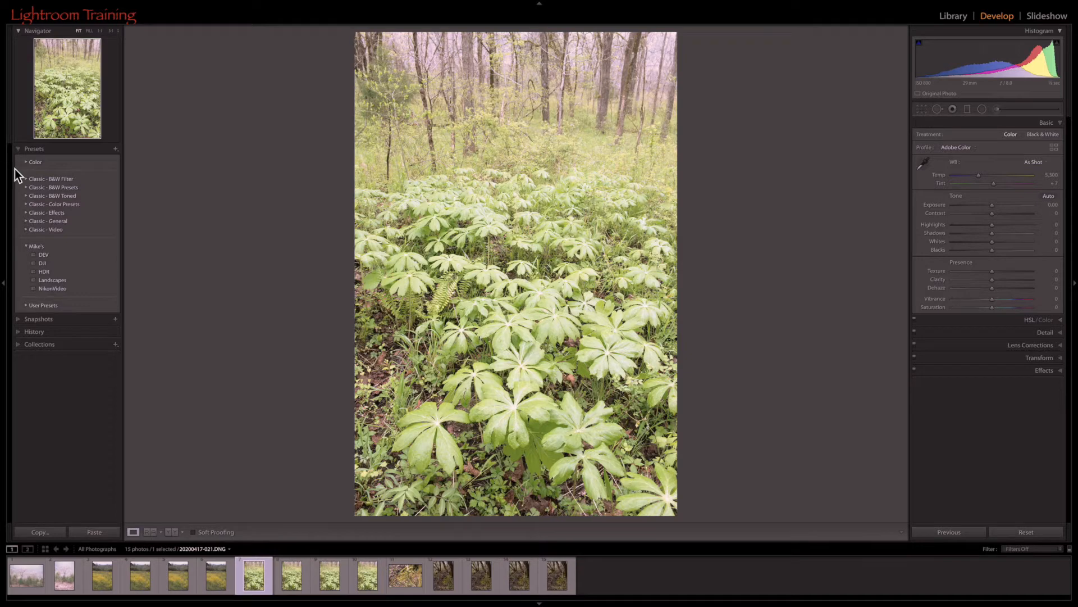
left_click(46, 256)
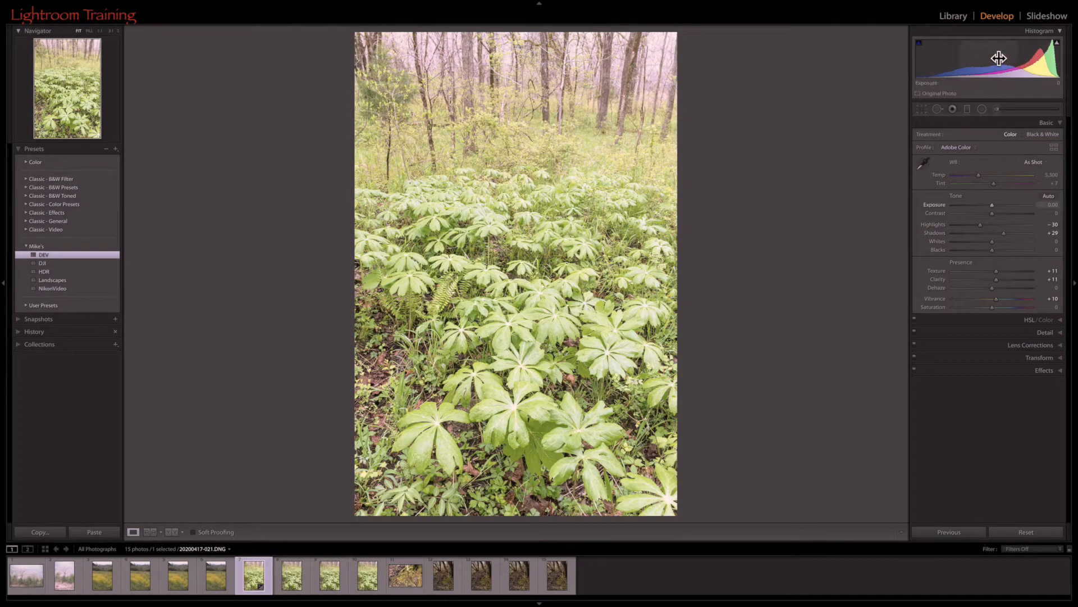
left_click_drag(999, 59, 988, 59)
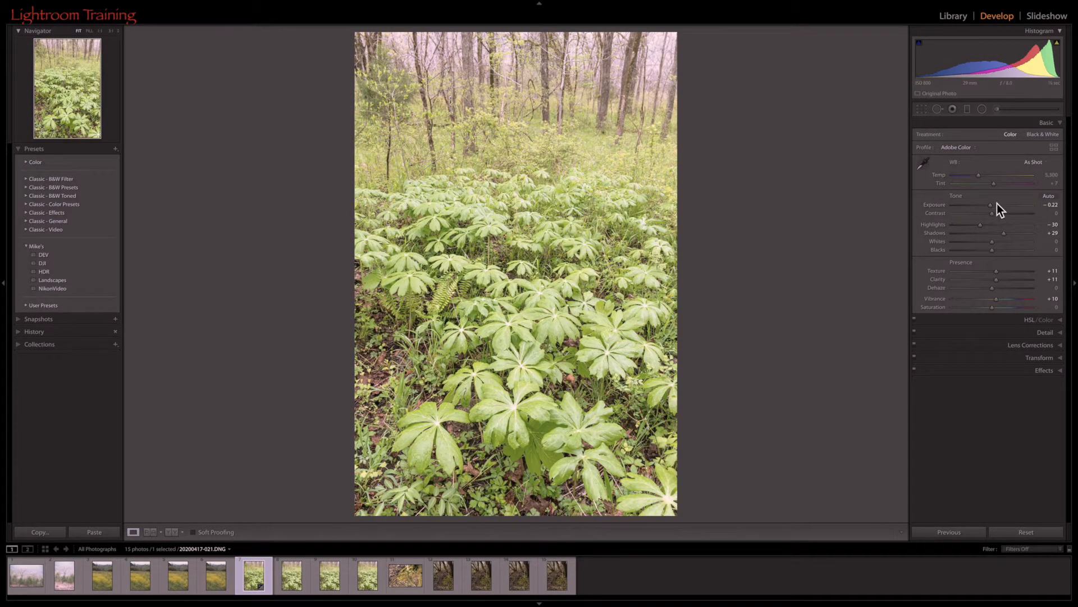
left_click_drag(994, 209, 987, 209)
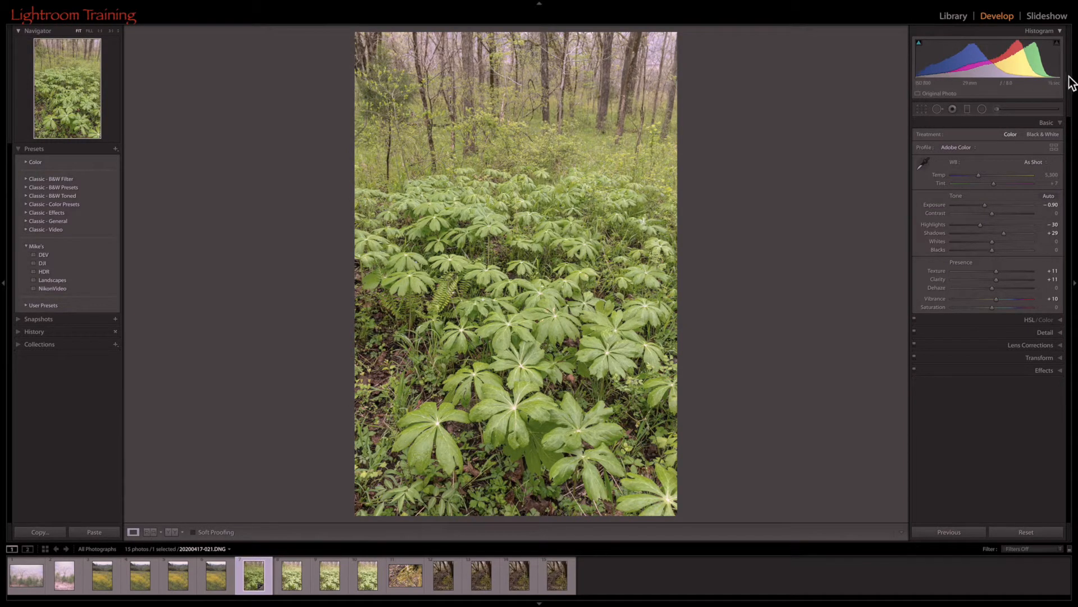
Set Highlights to −55 and Shadows to +40, and compare the photo before and after the edits.
mouse_move(982, 228)
left_mouse_down()
mouse_move(956, 227)
mouse_move(971, 227)
left_mouse_up()
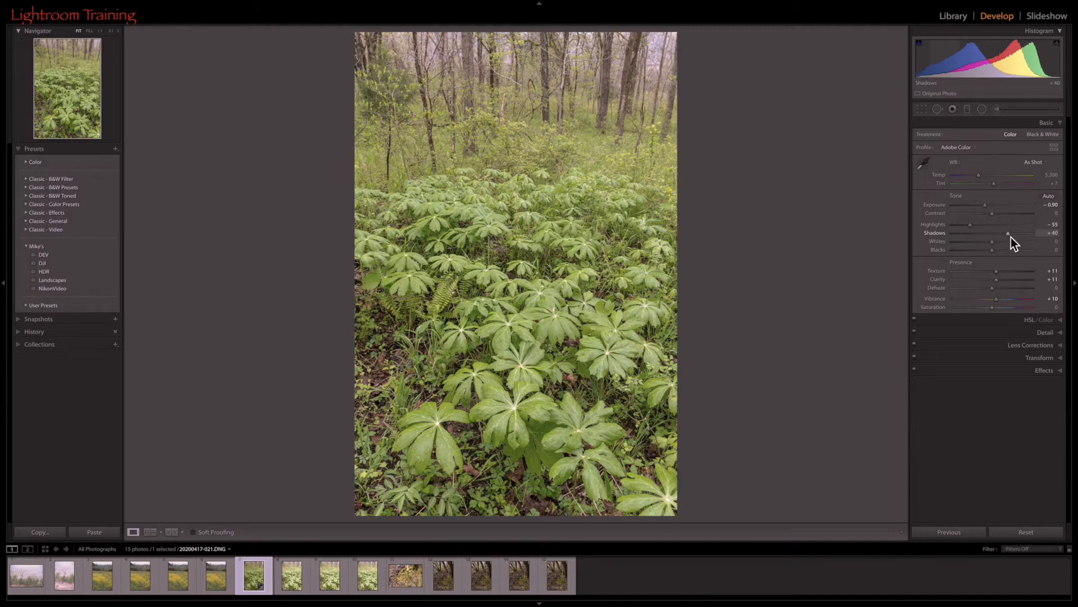
key("backslash")
key("backslash")
key("backslash")
key("backslash")
key("backslash")
key("backslash")
Adjust the sharpening Masking amount and check the lens profile corrections.
left_click(1045, 336)
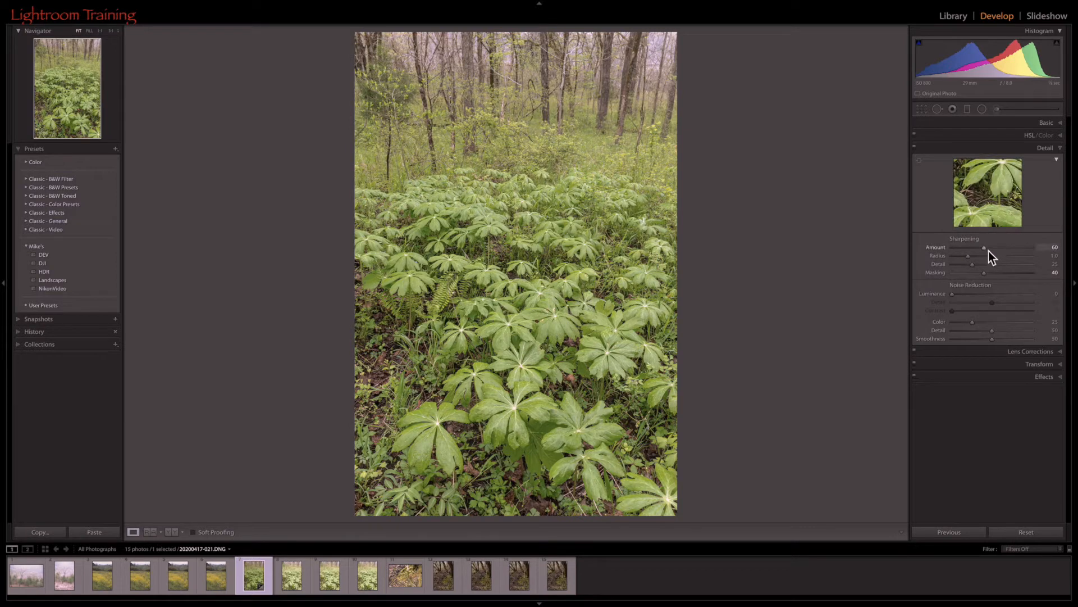
left_click_drag(986, 278, 975, 277)
left_click(1045, 352)
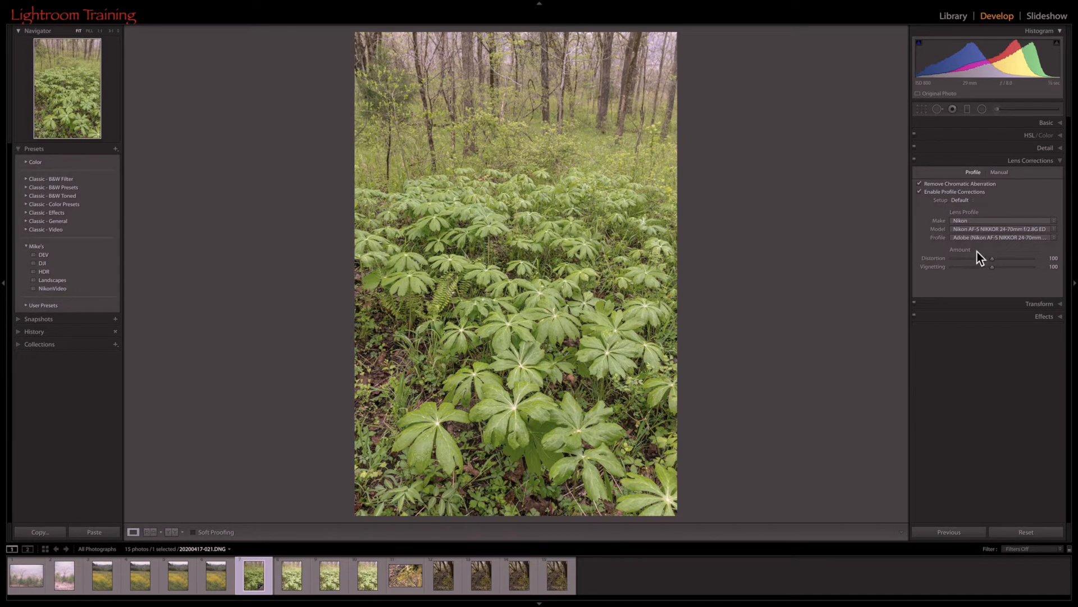
Apply the Auto Upright transform to the photo and check the vignetting and grain settings.
left_click(1039, 305)
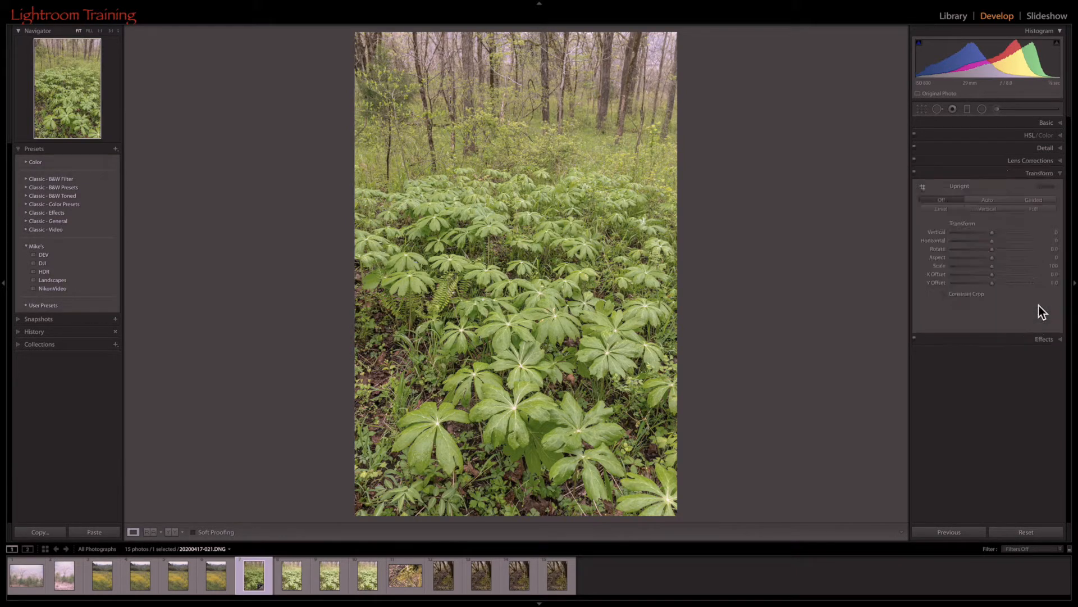
left_click(990, 201)
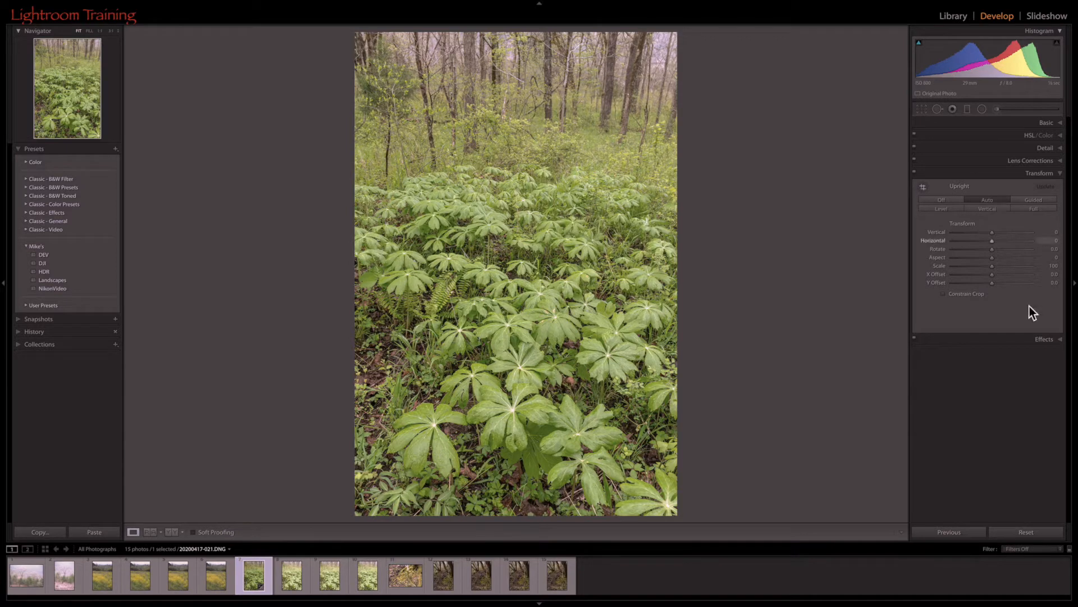
left_click(1054, 340)
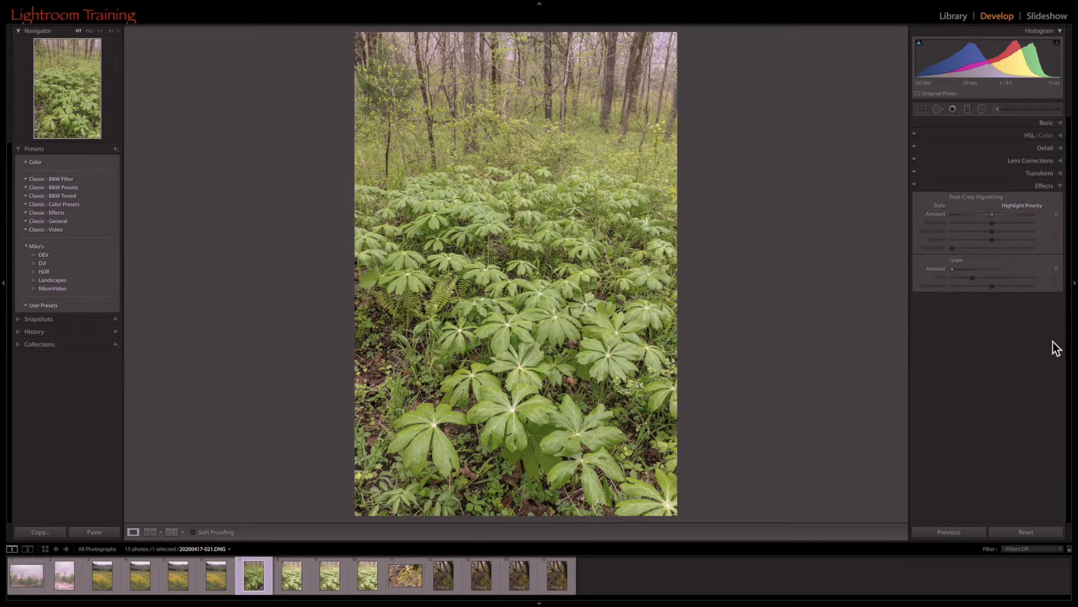
Set the white balance to Auto and refine it to a temperature of 4,748 and a tint of +11.
left_click(1057, 123)
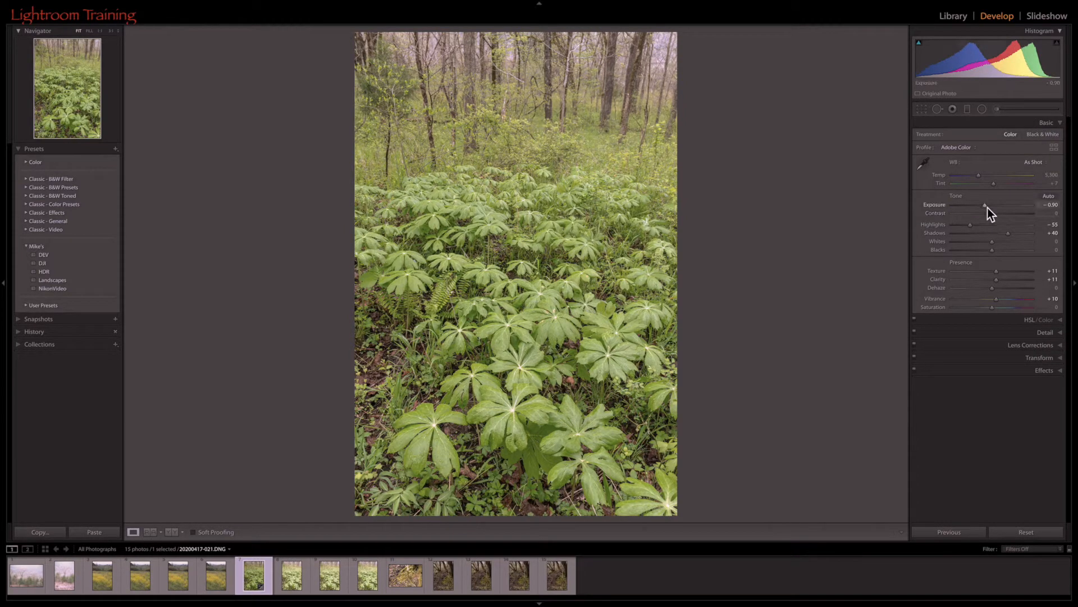
left_click(1040, 164)
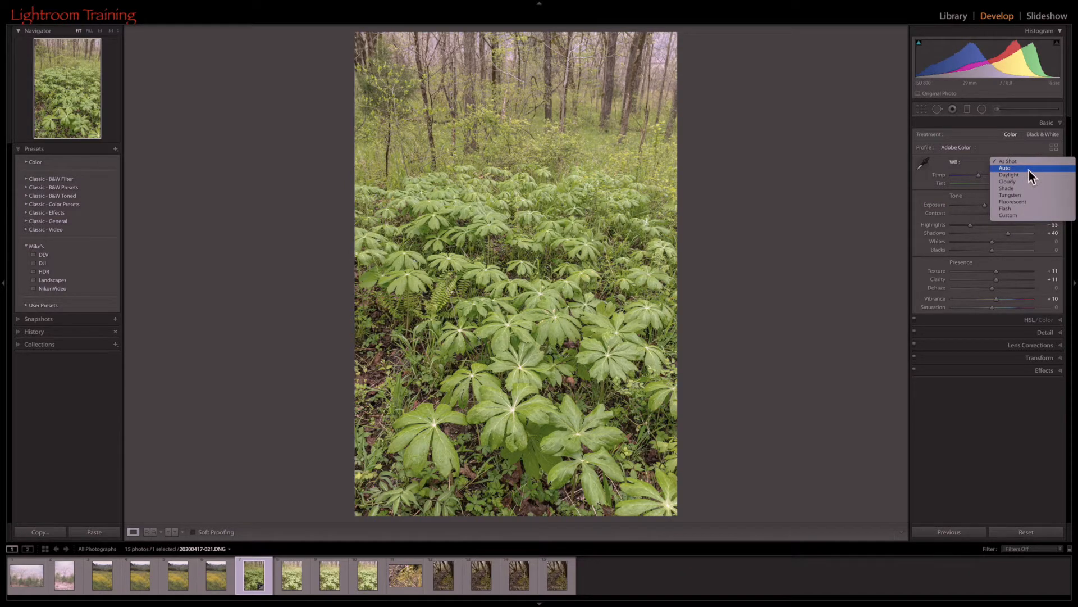
left_click(1029, 171)
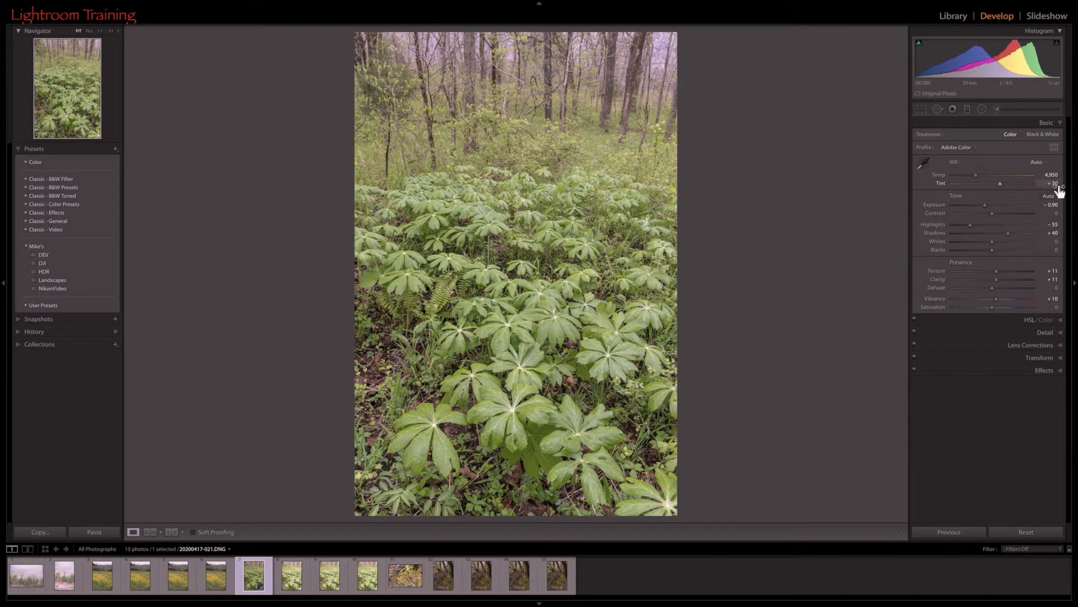
left_click_drag(1003, 186, 1000, 186)
left_click_drag(996, 188, 996, 188)
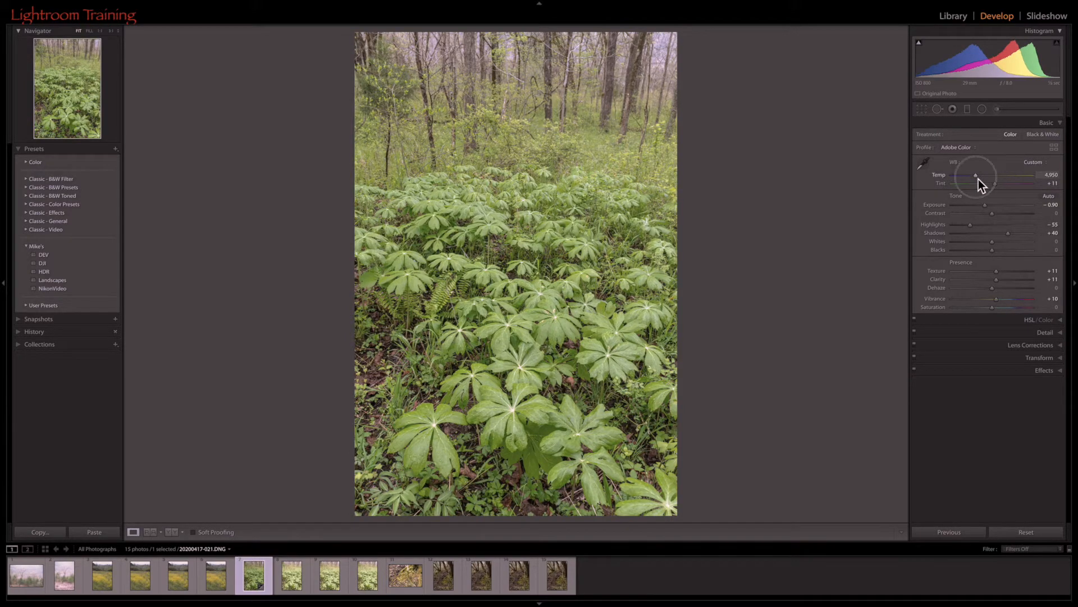
mouse_move(978, 180)
left_mouse_down()
mouse_move(955, 178)
mouse_move(1070, 181)
mouse_move(907, 178)
mouse_move(976, 179)
left_mouse_up()
Place a tall radial filter over the plants in the middle of the photo and raise the overall exposure to −0.82.
key("shift+m")
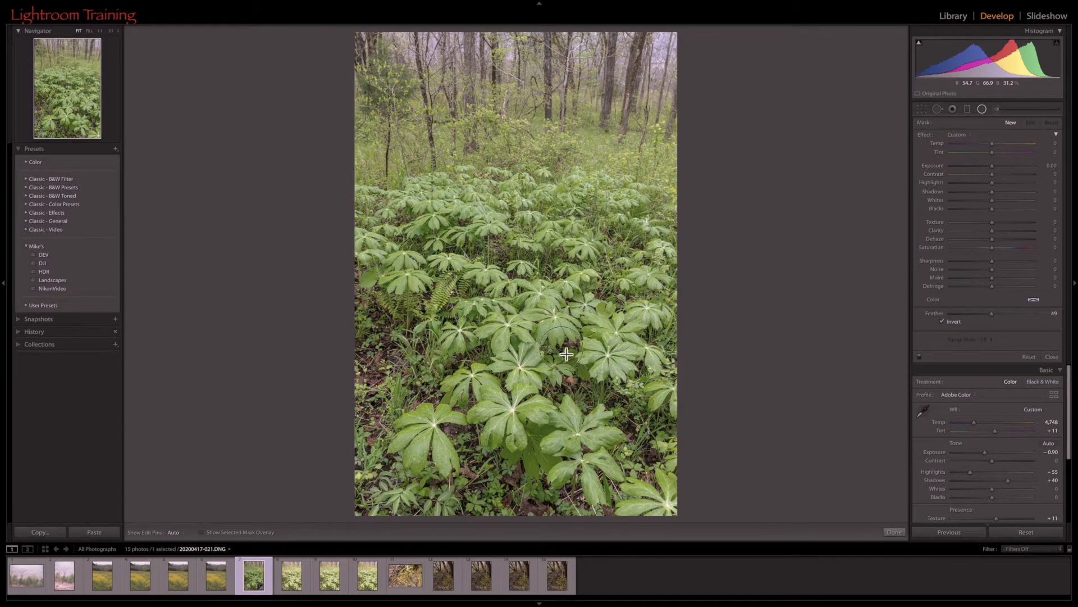
left_click_drag(476, 190, 605, 359)
left_click_drag(523, 230, 568, 335)
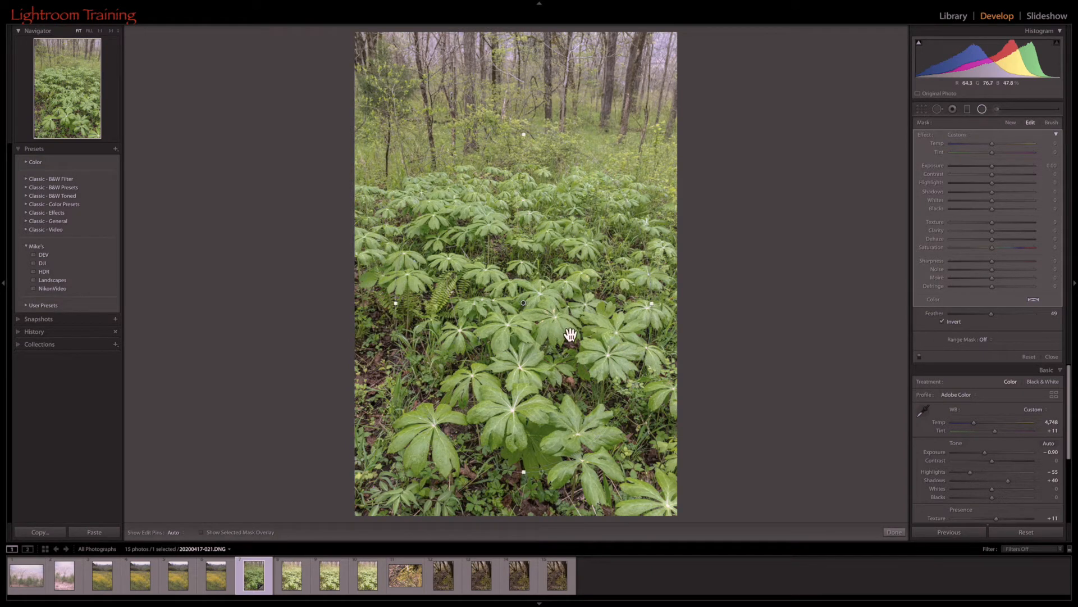
left_click_drag(988, 67, 993, 67)
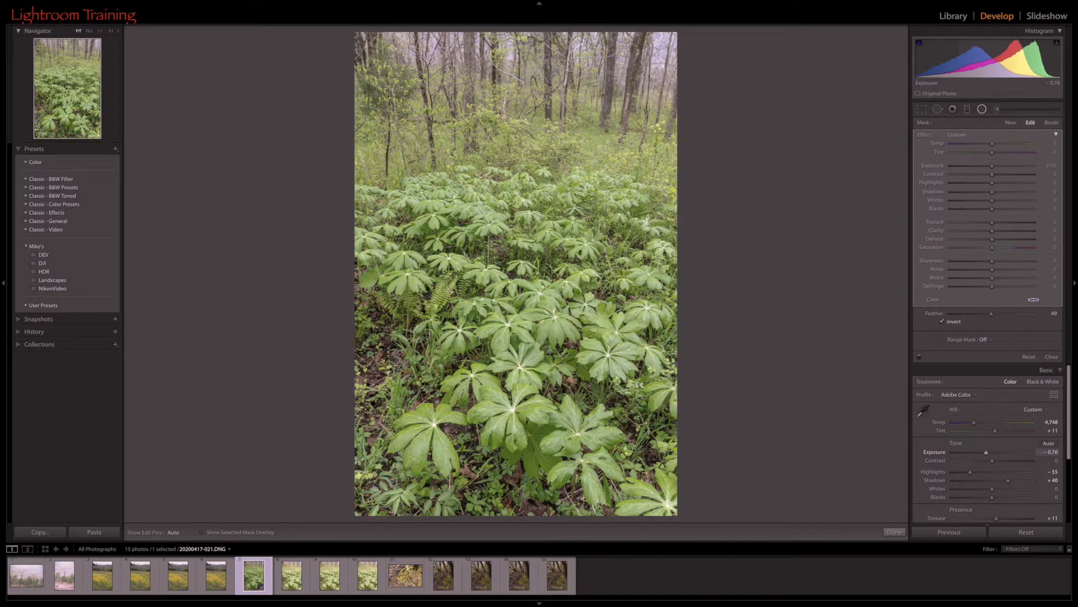
Turn off the radial filter's inversion, set its exposure to −0.33 and feather to 70, and compare before and after.
left_click_drag(996, 168, 929, 170)
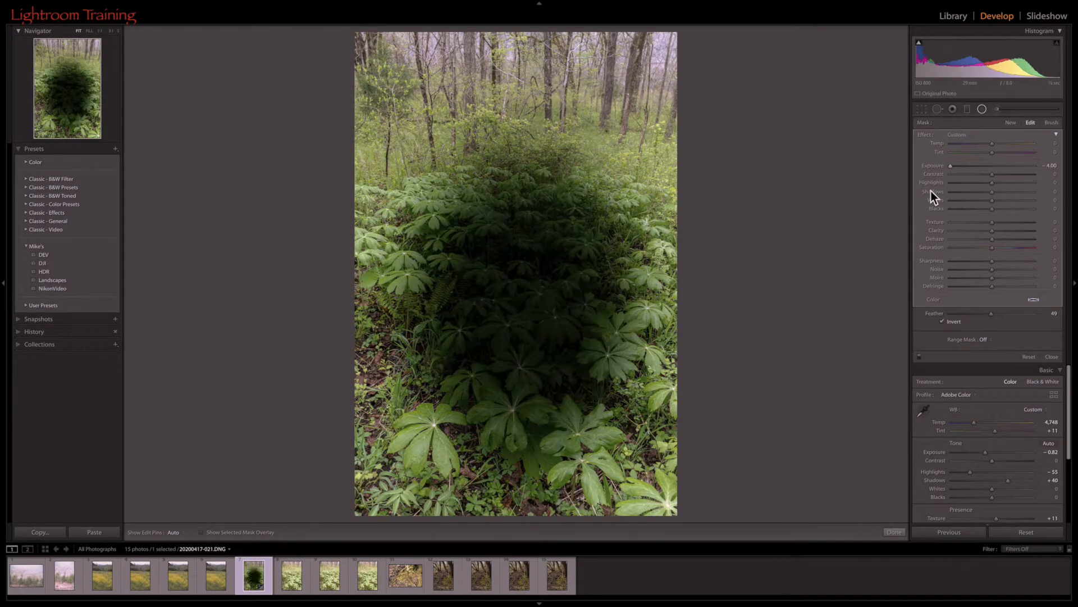
left_click(943, 322)
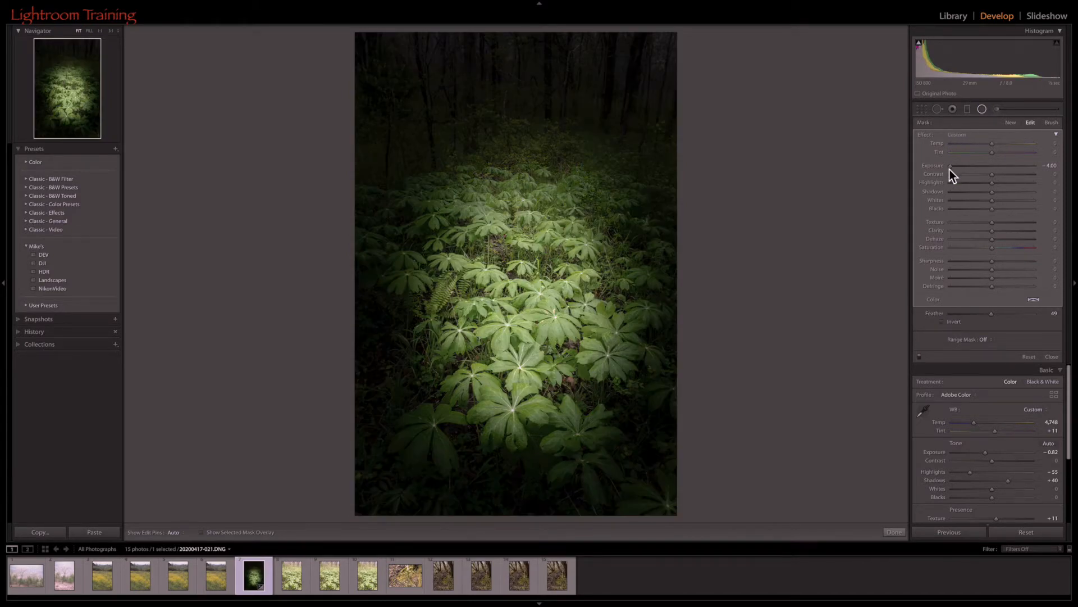
left_click_drag(967, 169, 990, 170)
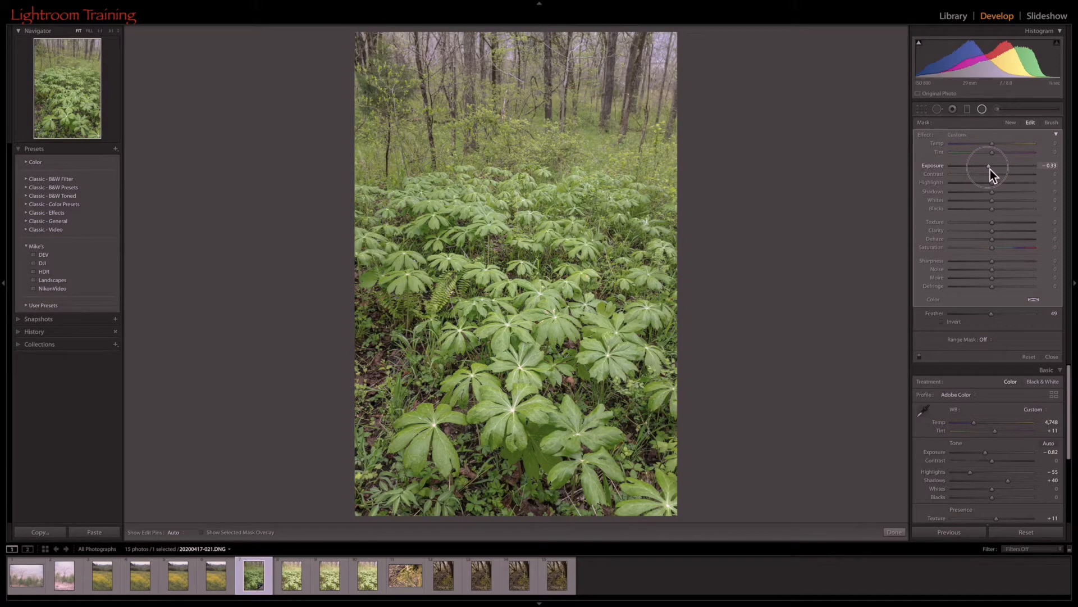
left_click_drag(992, 315, 1010, 315)
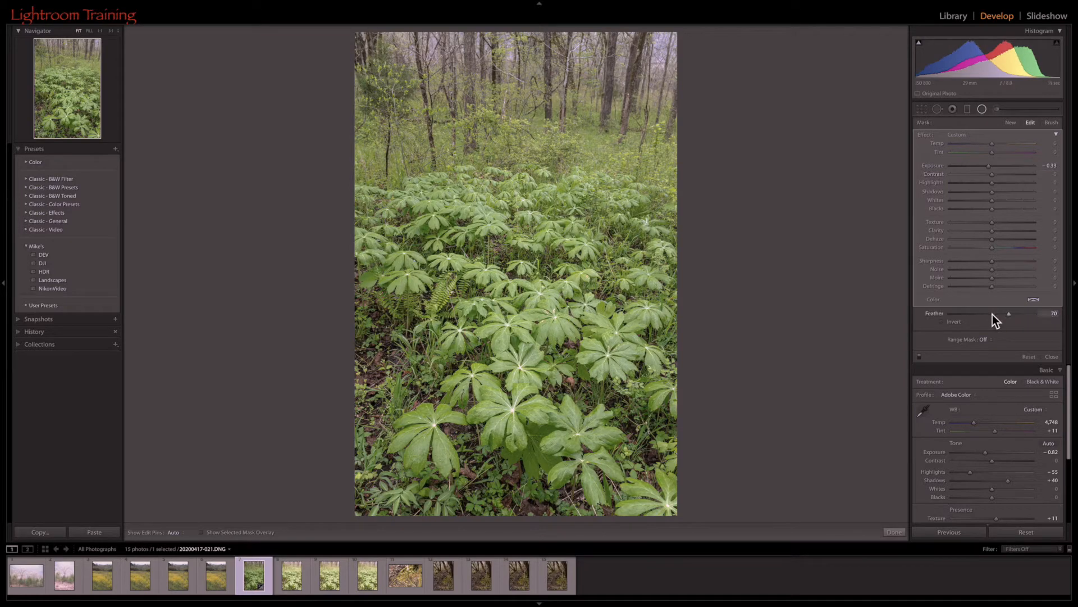
key("backslash")
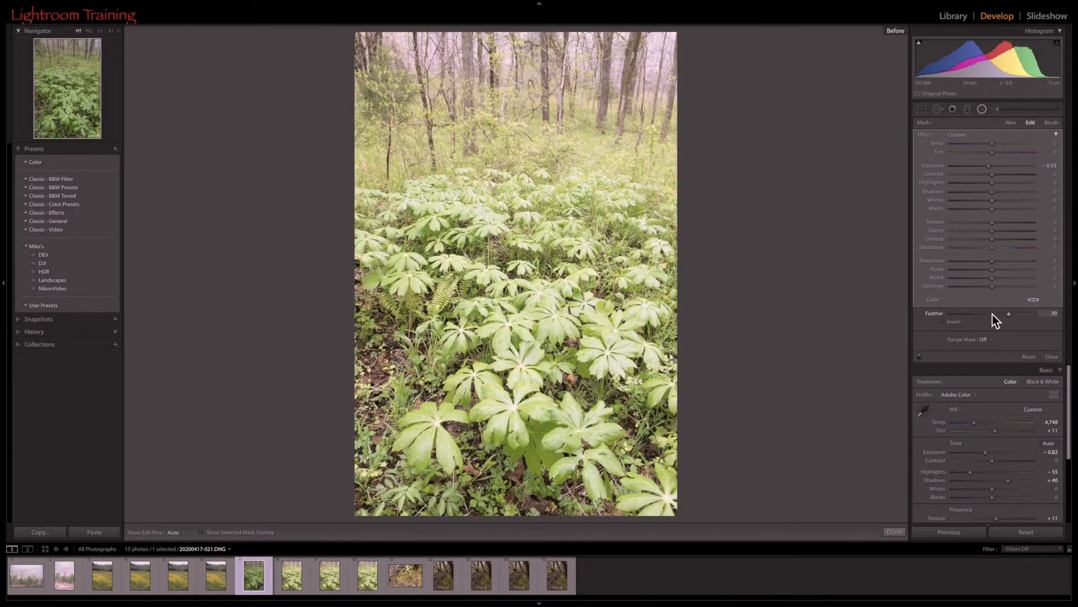
key("backslash")
key("backslash")
key("backslash")
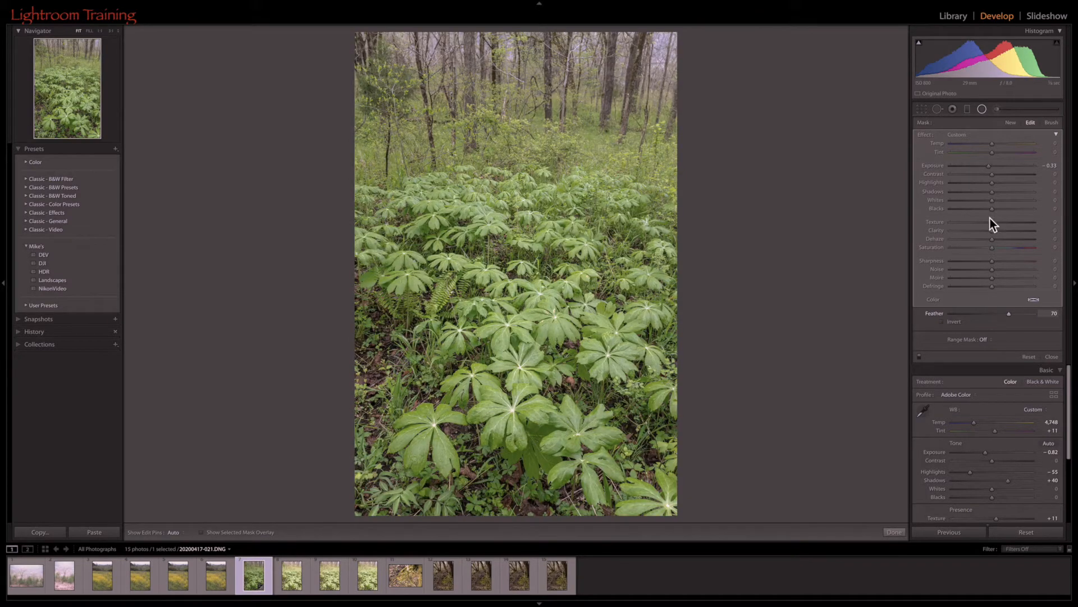
Set Whites to +16, Blacks to +14 and the overall exposure to −0.52, and compare with the original.
left_click_drag(1050, 63, 1060, 63)
left_click_drag(925, 68, 930, 67)
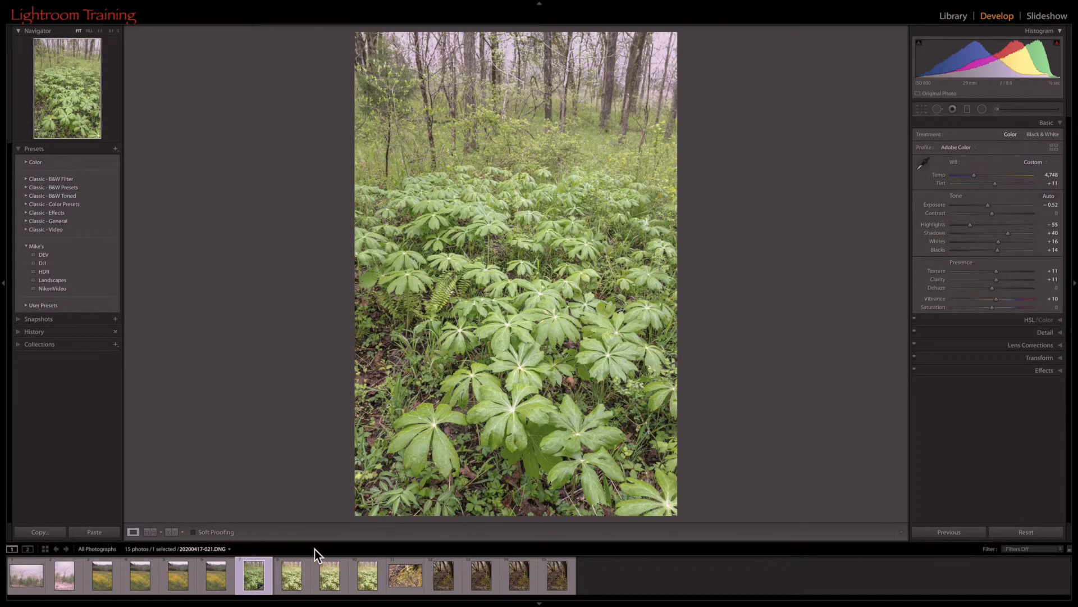
key("backslash")
key("backslash")
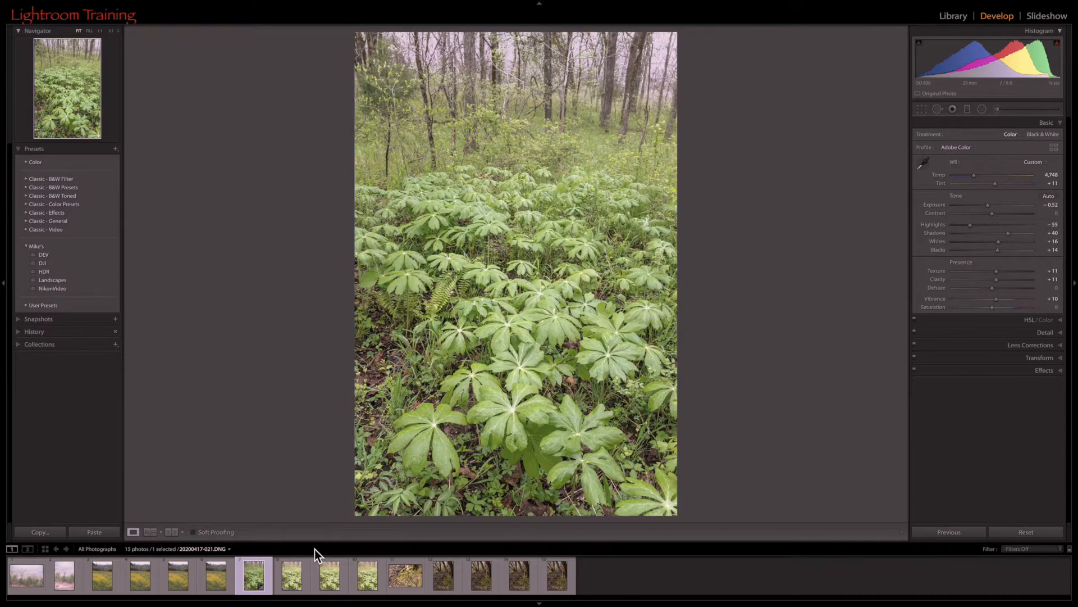
left_click(375, 587, "shift")
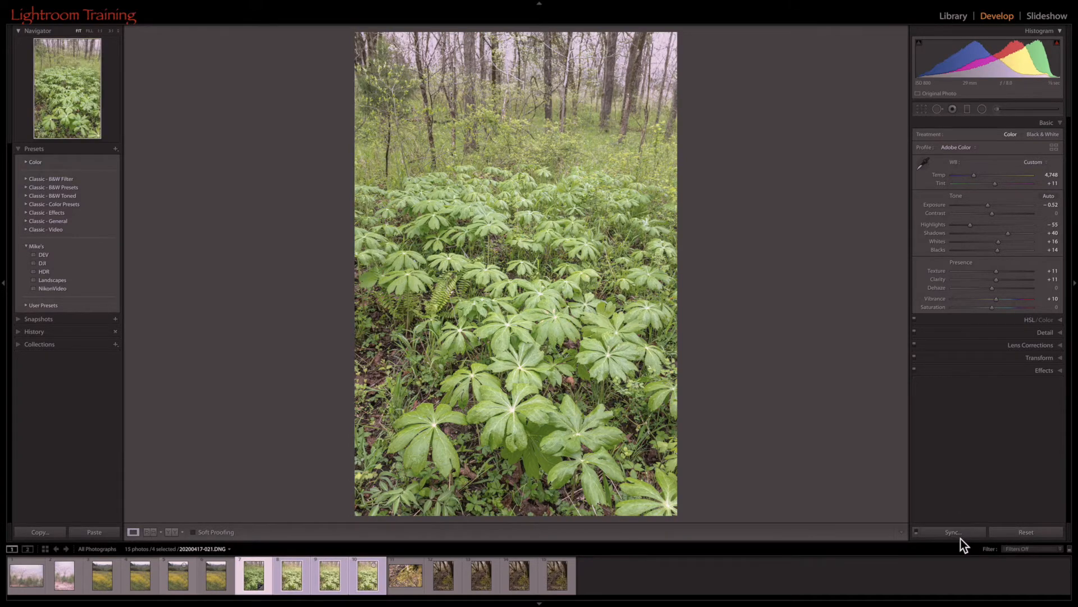
left_click(954, 532)
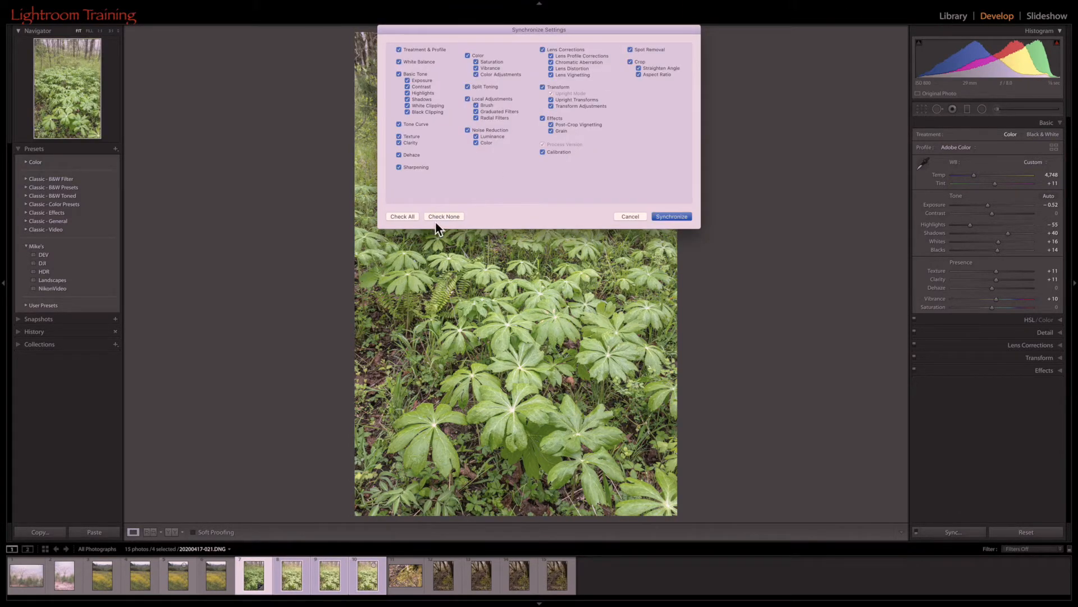
left_click(673, 216)
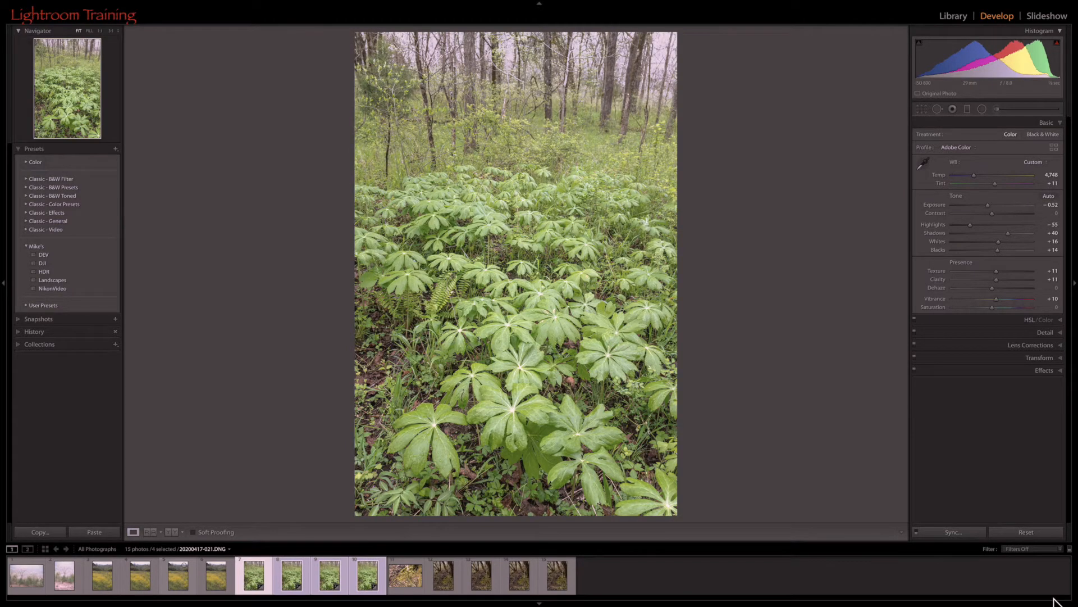
left_click(358, 584)
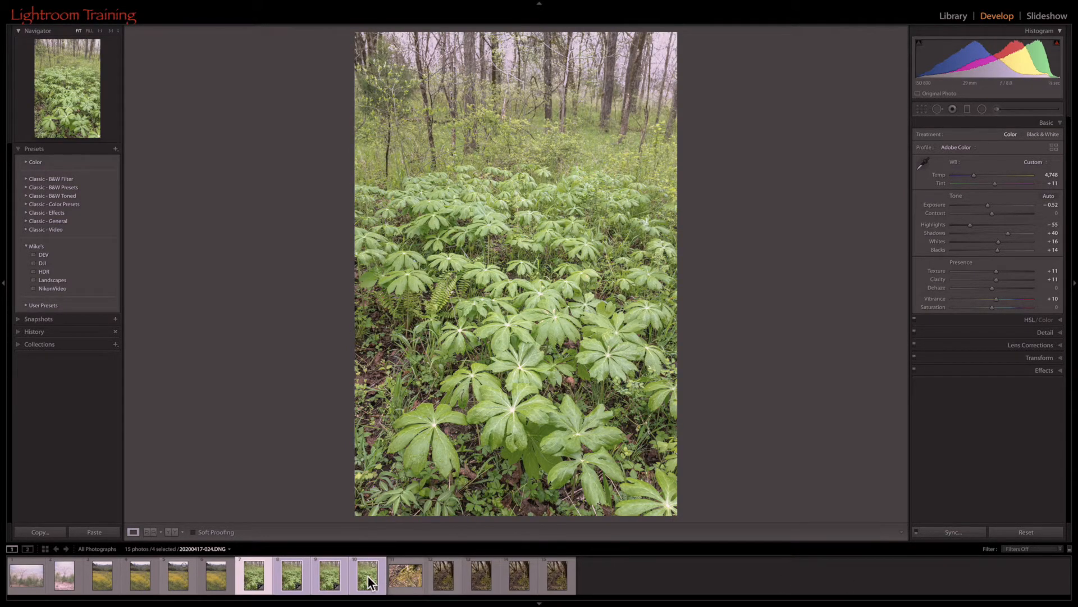
right_click(368, 577)
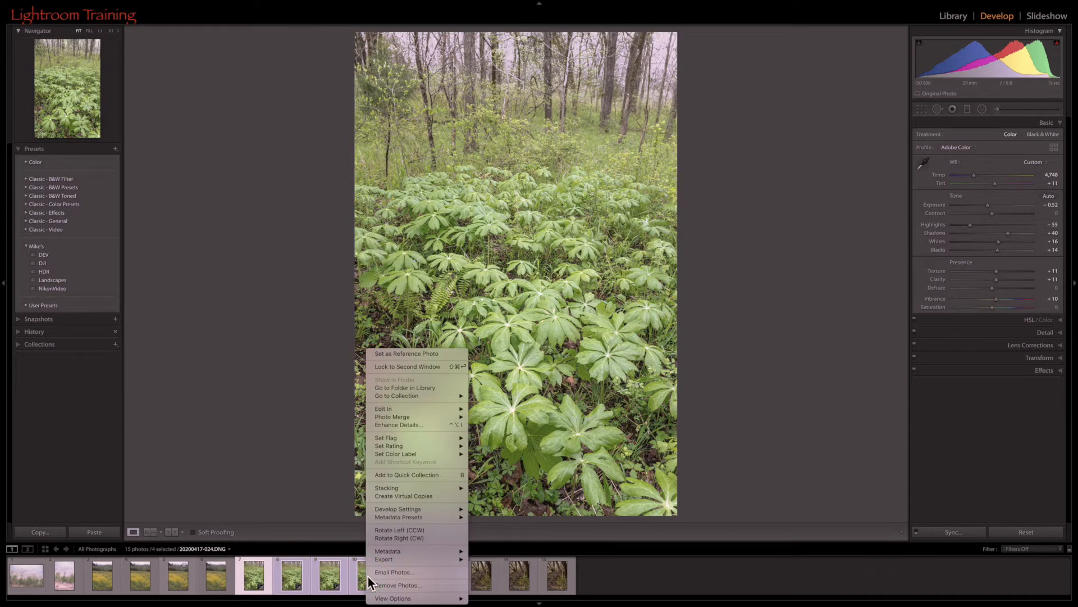
mouse_move(407, 413)
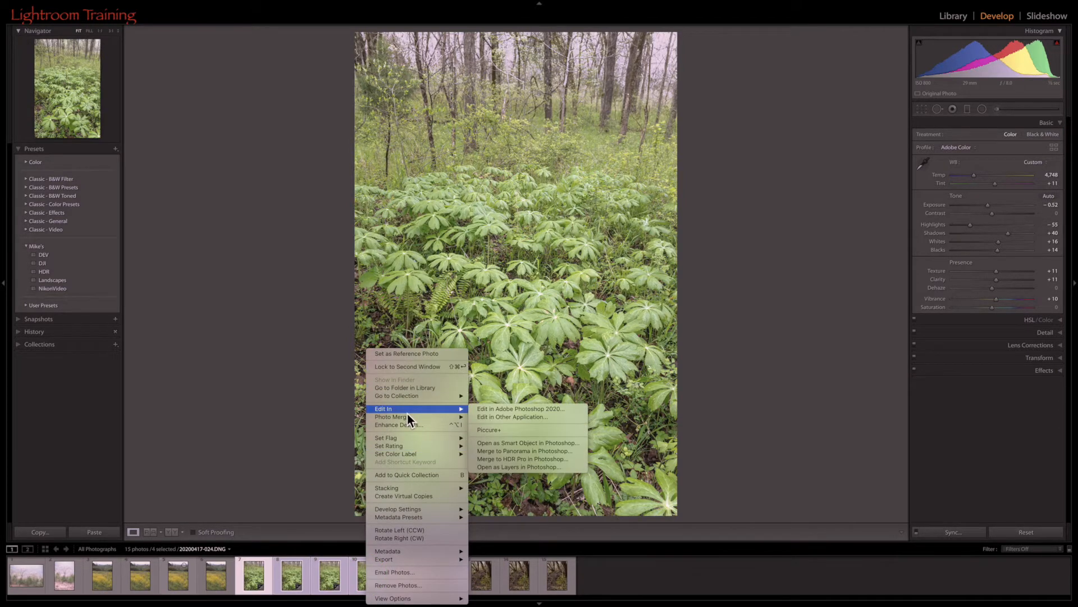
left_click(548, 467)
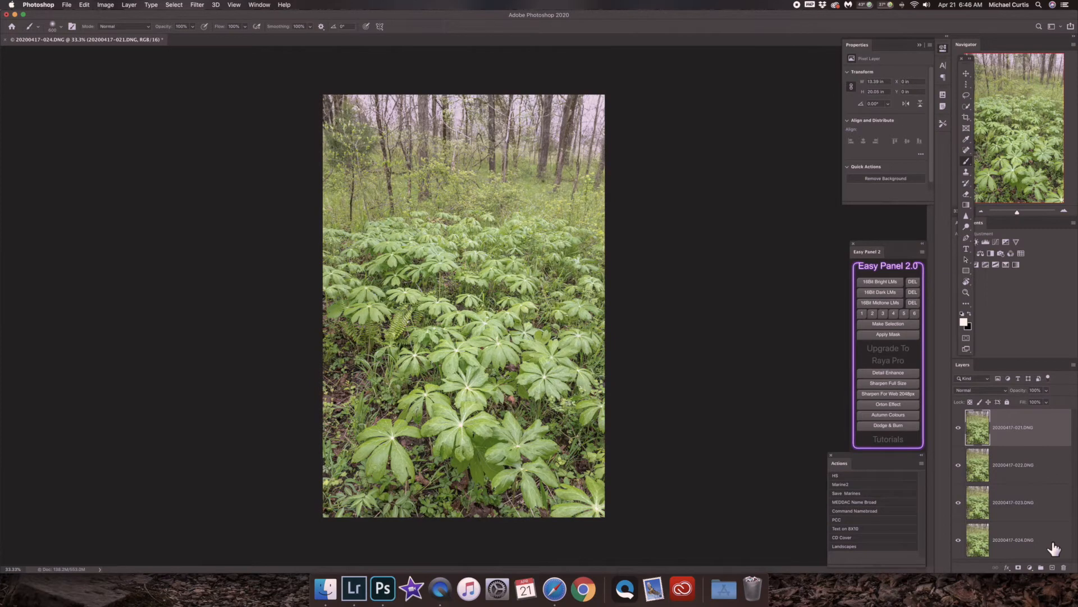
Select all four photo layers and auto-align them with the Auto projection.
left_click(1054, 548, "shift")
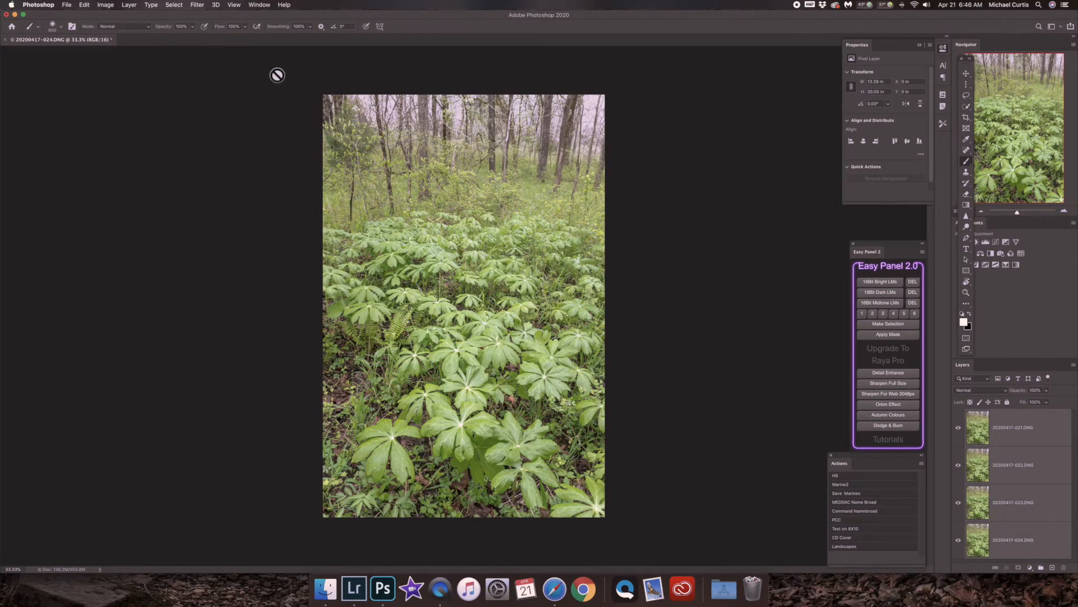
left_click(84, 5)
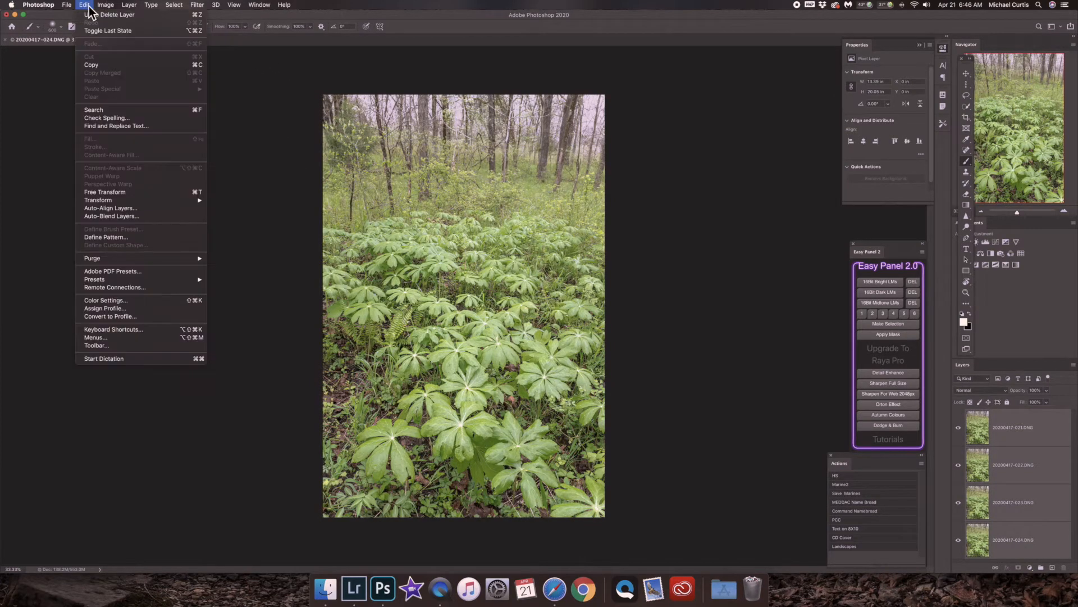
left_click(124, 207)
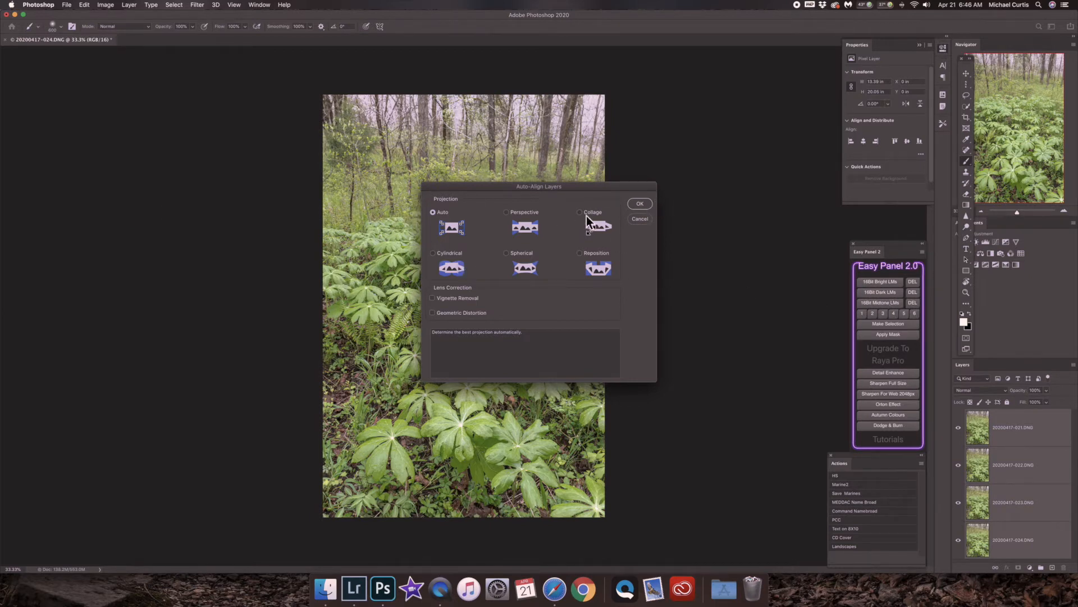
left_click(640, 204)
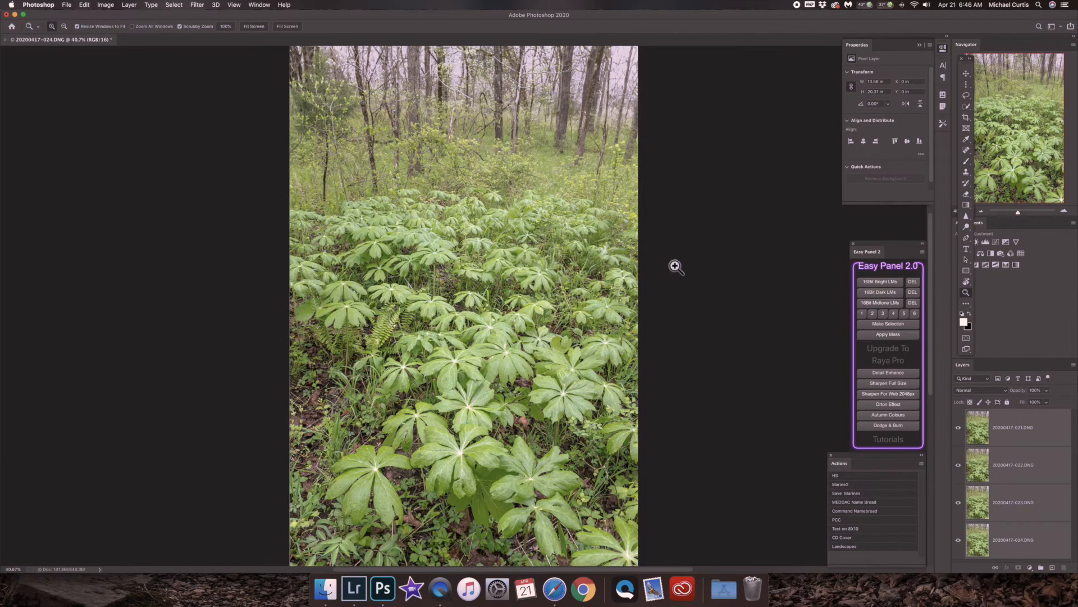
Auto-blend the four aligned layers with the Stack Images blend method.
left_click(84, 5)
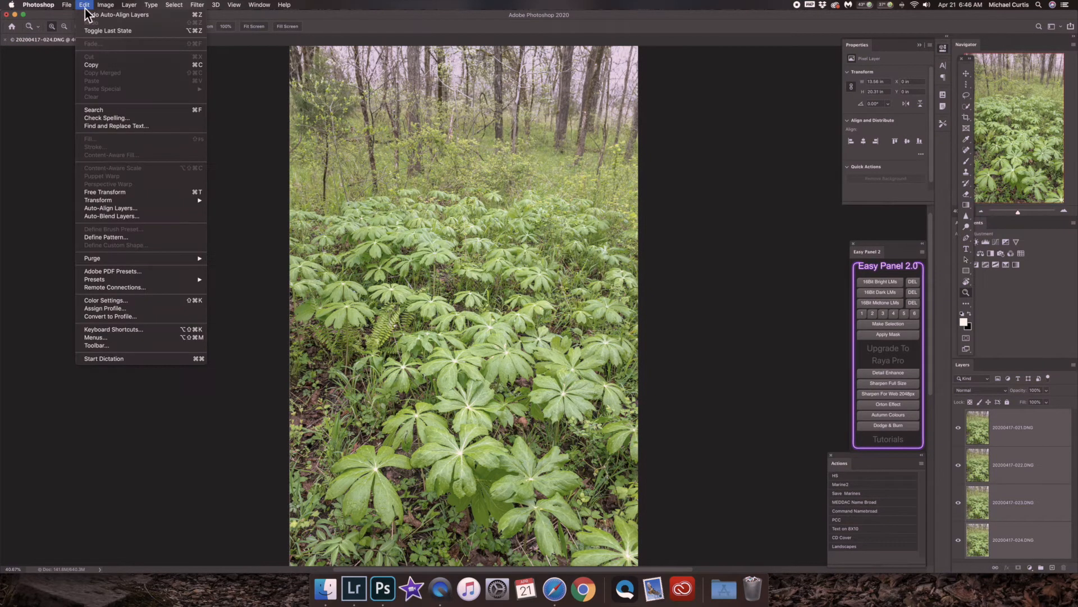
left_click(127, 220)
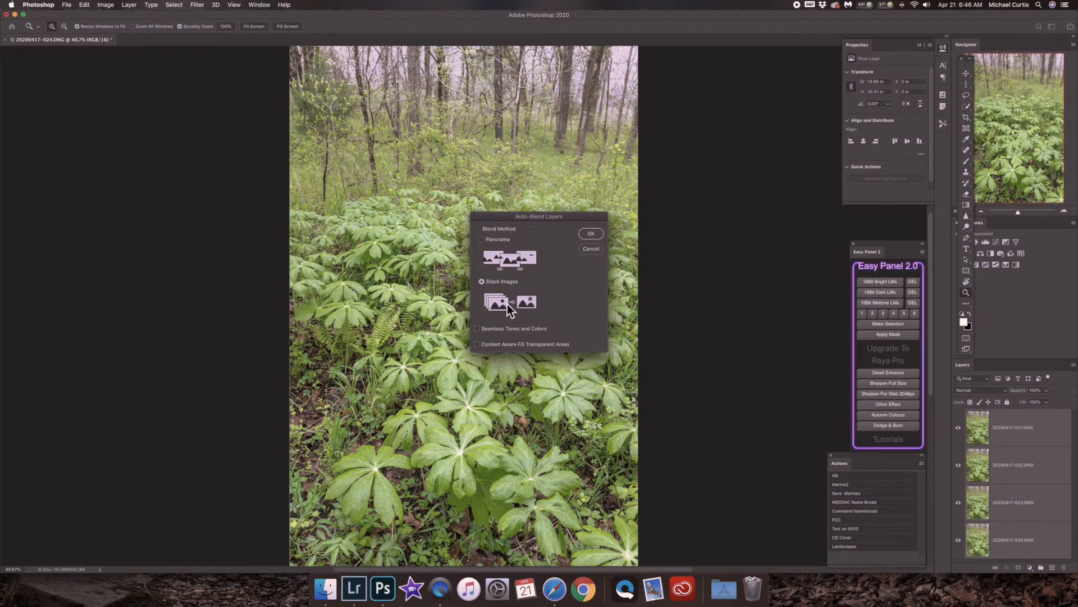
scroll(593, 237, "right", 1)
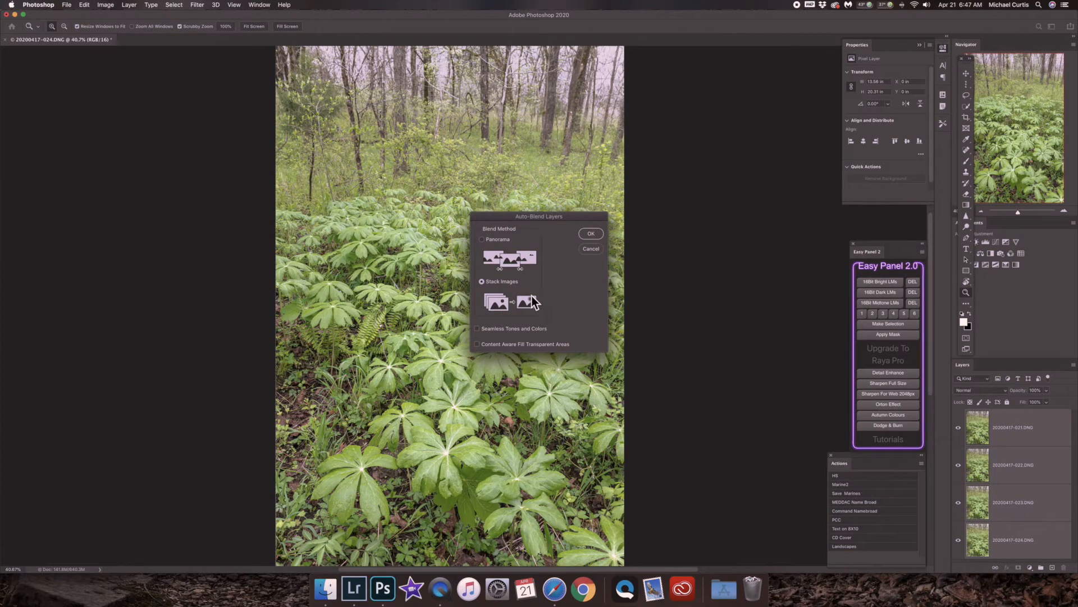
left_click(595, 236)
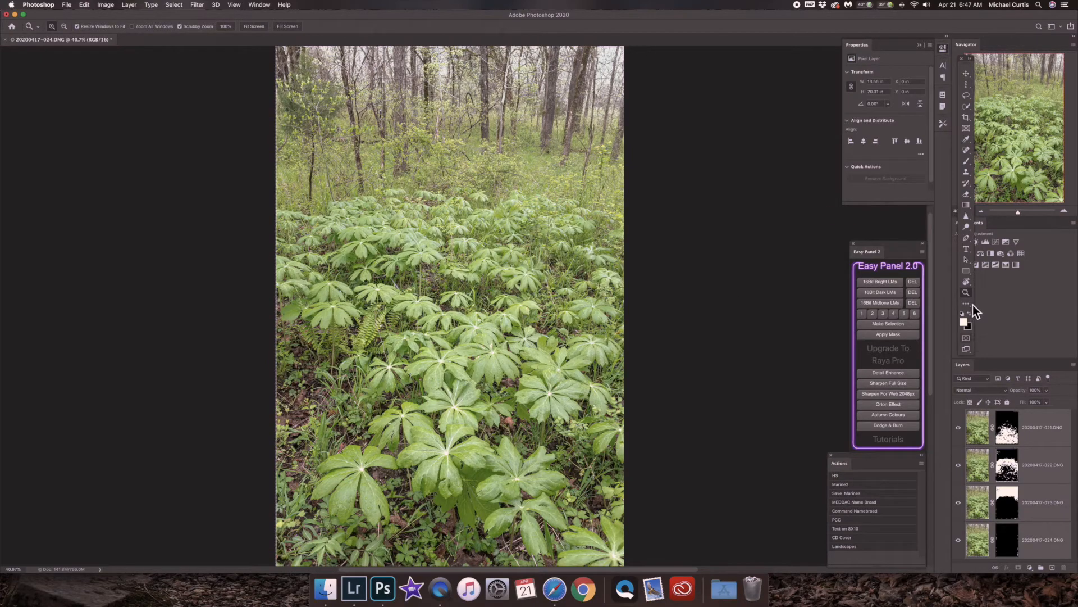
Examine the blended image's sharpness at 300% from the foreground leaves to the background trees, and return to the whole-image view.
left_click(451, 512)
left_click_drag(450, 512, 450, 511)
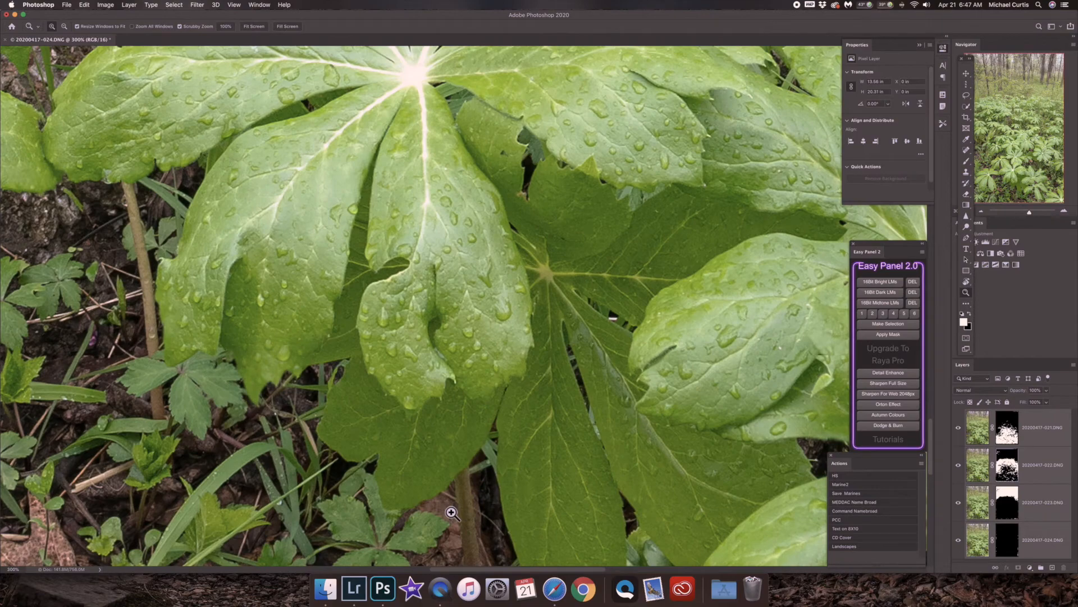
left_click_drag(436, 179, 459, 400)
left_click_drag(407, 96, 406, 455)
left_click_drag(412, 70, 413, 427)
left_click_drag(414, 146, 415, 562)
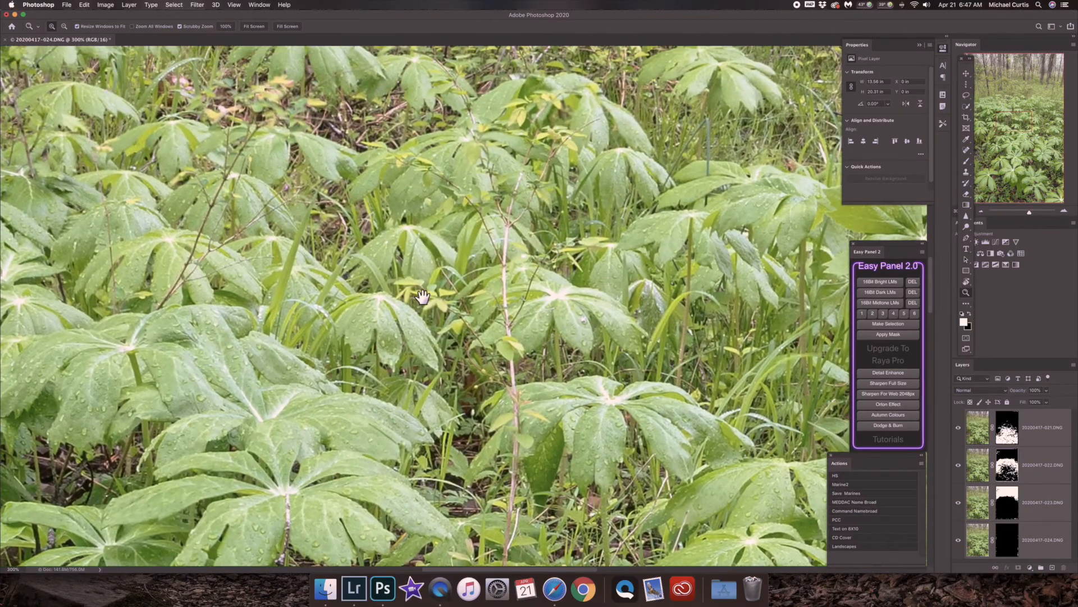
left_click_drag(430, 230, 414, 394)
left_click_drag(417, 238, 420, 468)
left_click_drag(428, 260, 416, 431)
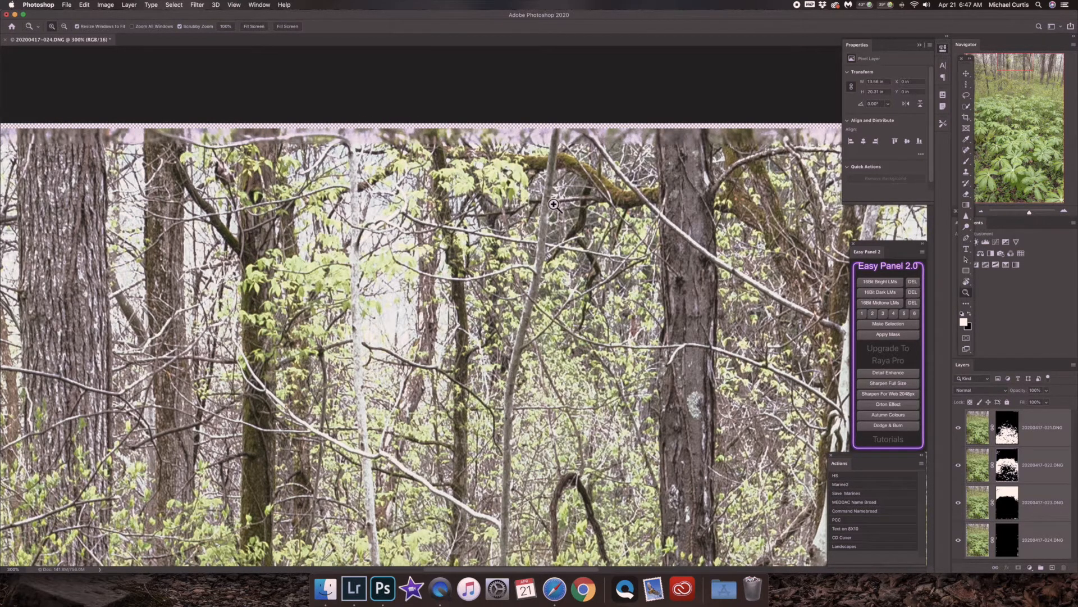
scroll(537, 229, "down", 10)
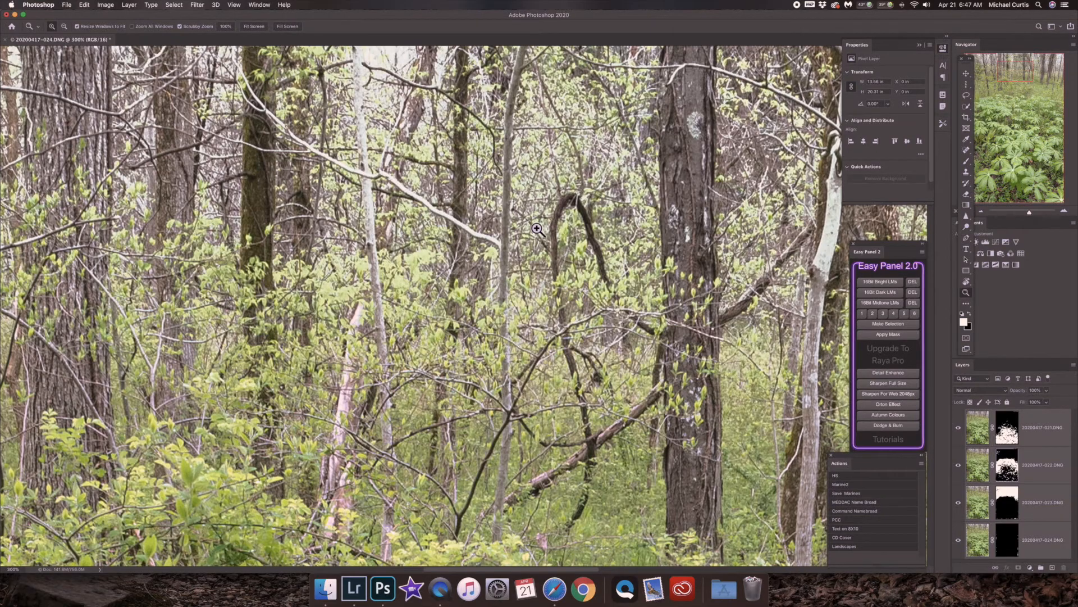
scroll(538, 230, "down", 2)
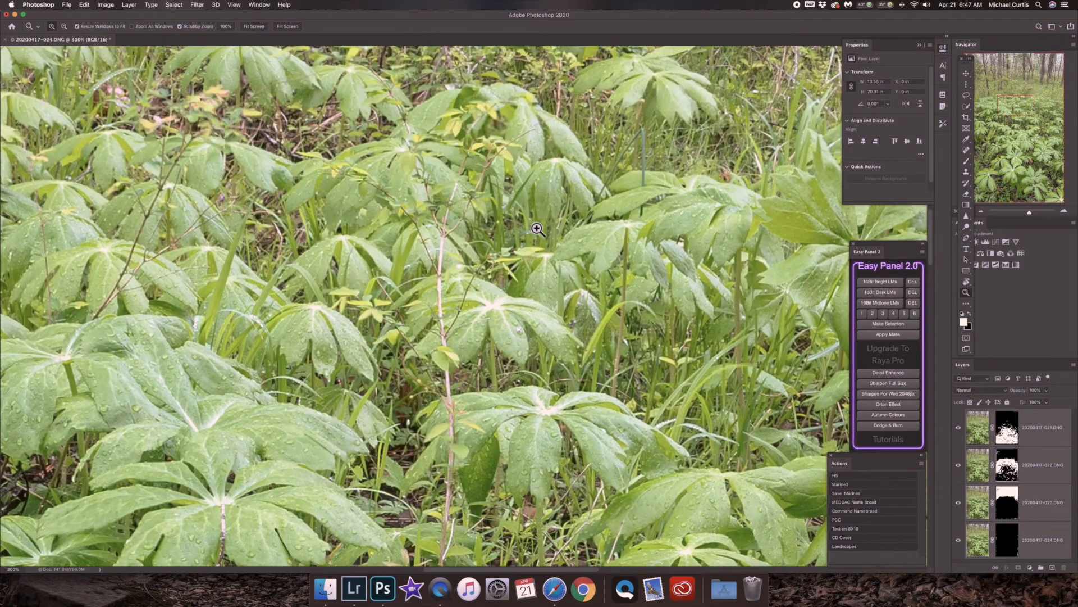
left_click(255, 28)
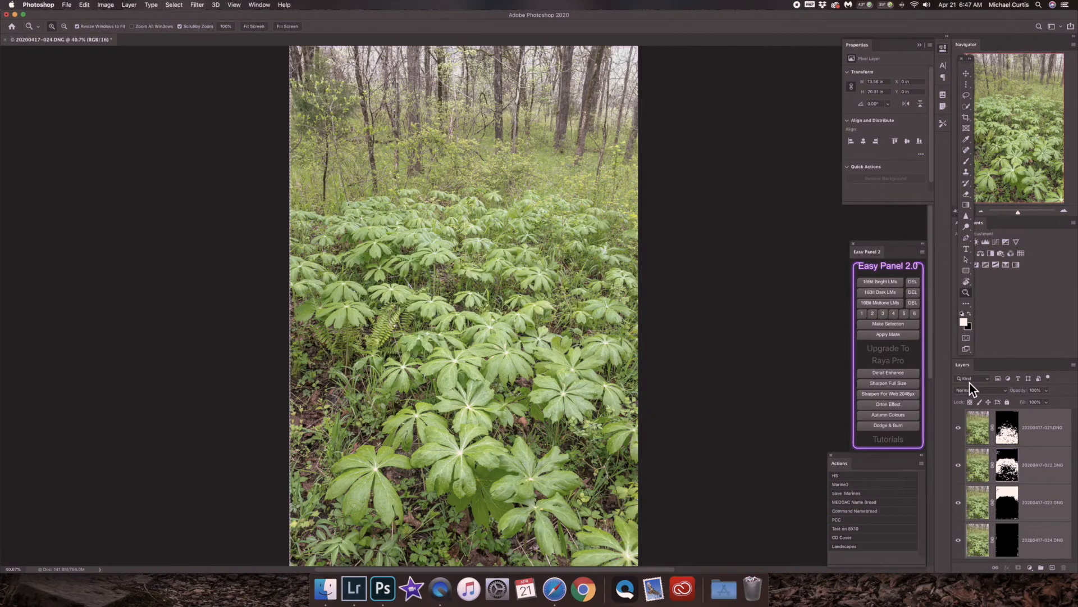
Flatten the blended layers into one image and run the Landscapes action on it, continuing past the unavailable Select command.
right_click(1044, 554)
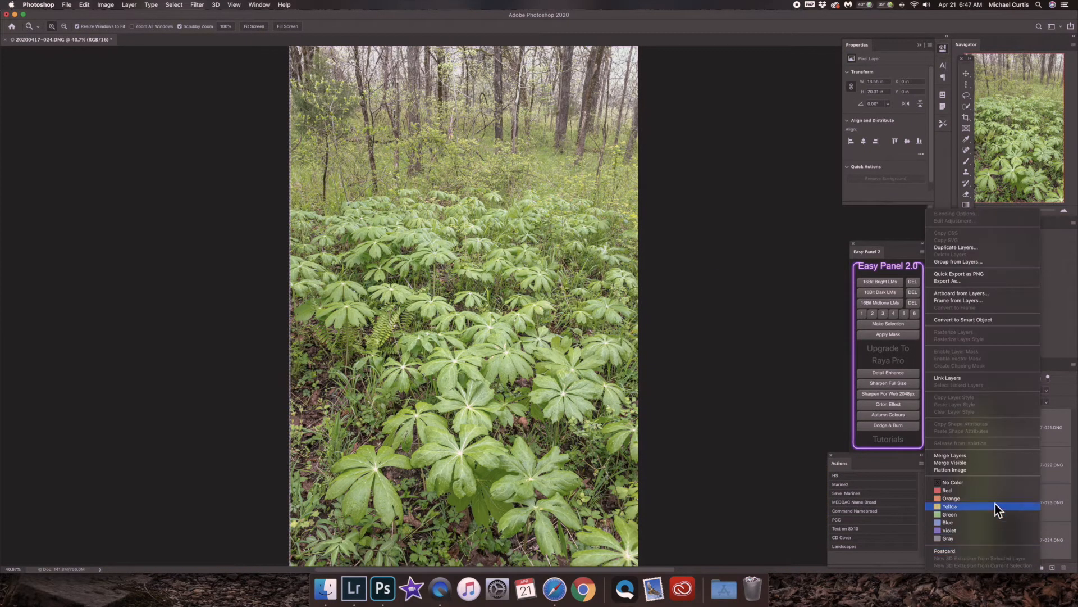
left_click(966, 471)
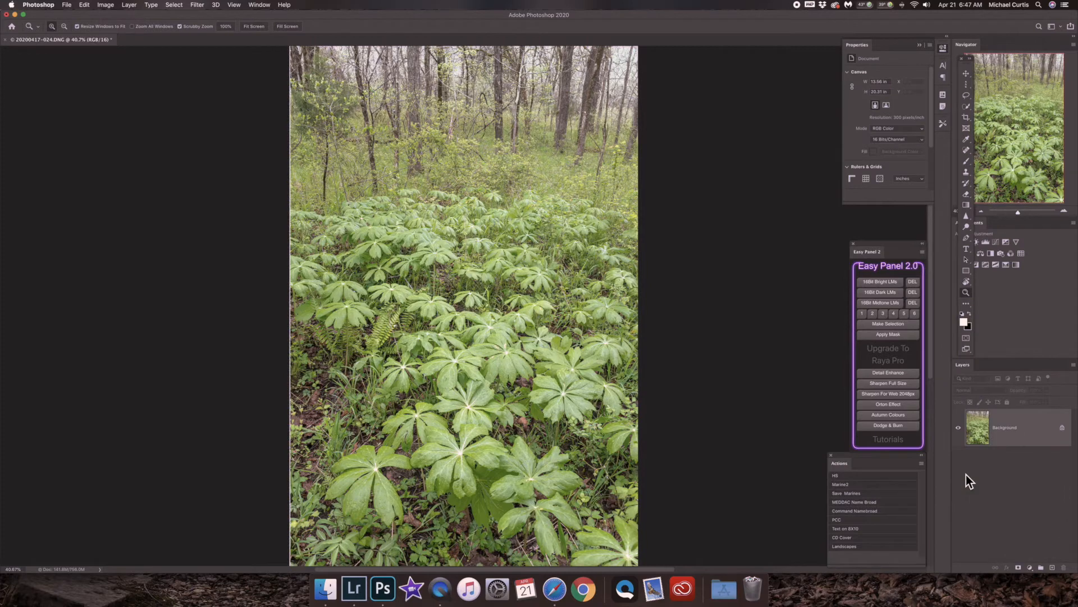
left_click(854, 548)
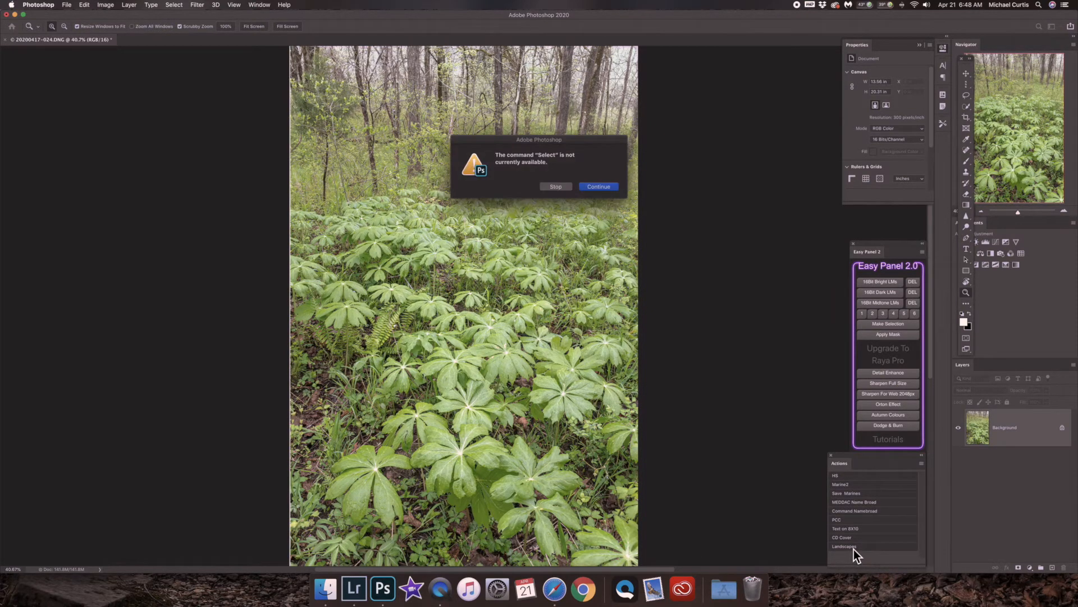
key("Return")
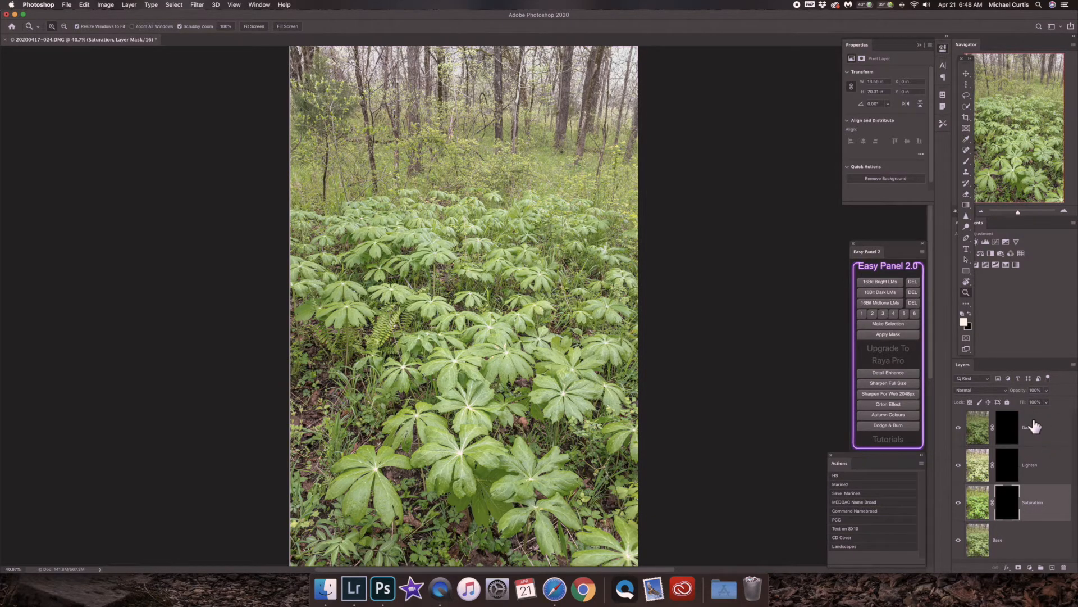
Paint white on the Darken layer's mask over the larger background tree trunks, using a reduced brush and undoing the stray straight stroke.
left_click(1005, 430)
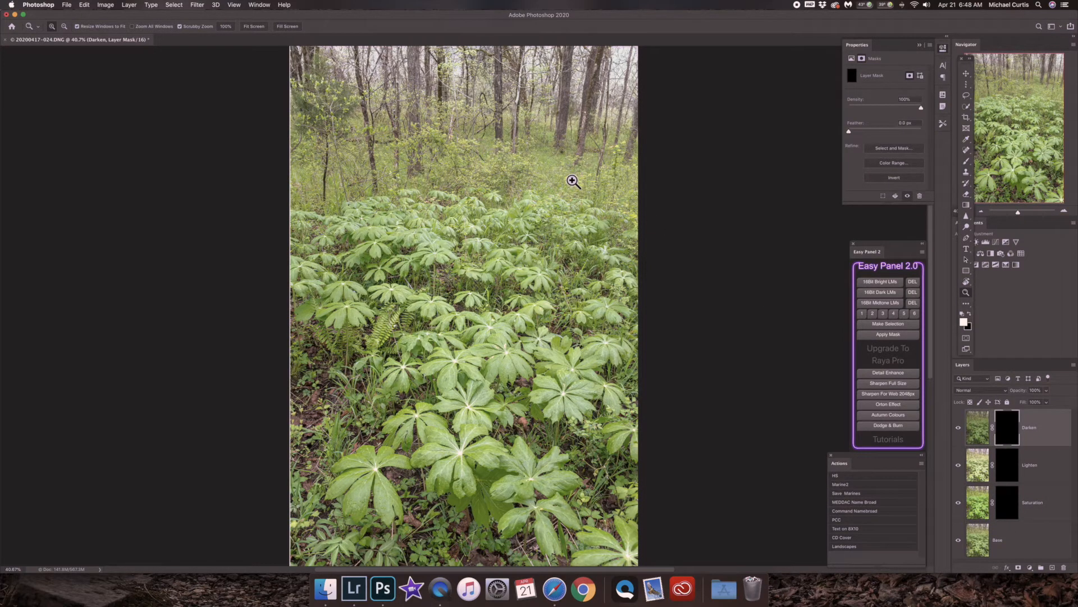
key("b")
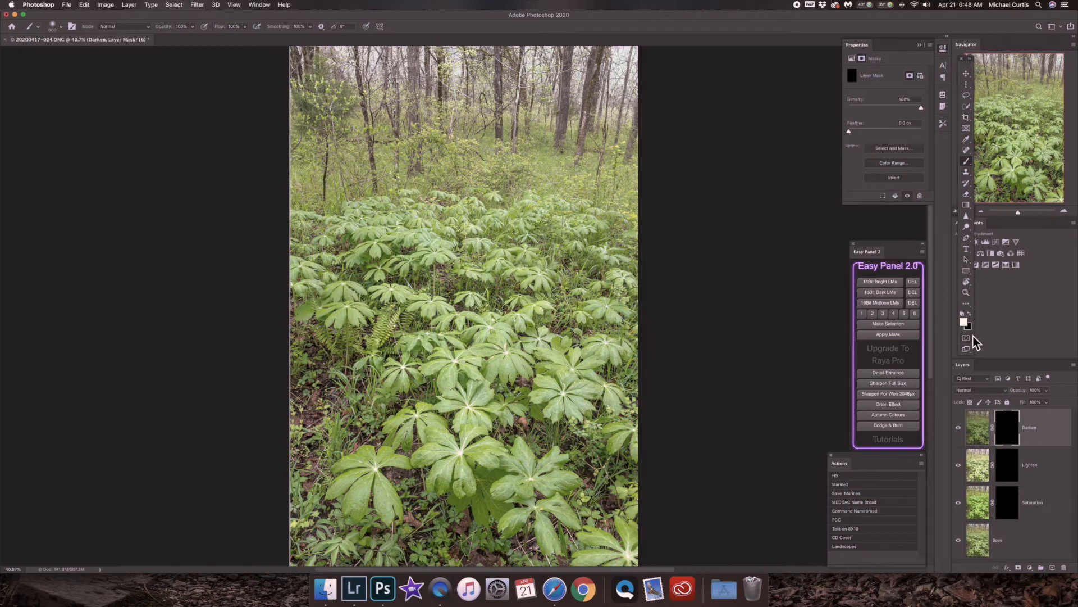
key("bracketleft")
key("bracketleft")
key("bracketleft")
key("bracketleft")
key("bracketleft")
key("bracketleft")
key("bracketleft")
left_click_drag(568, 109, 568, 45)
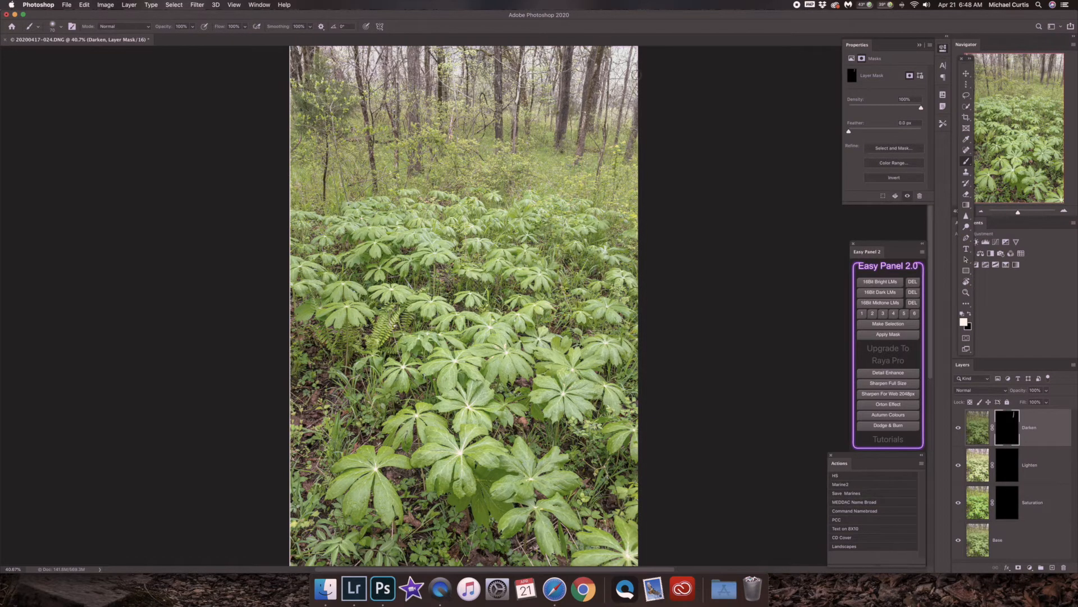
left_click(583, 156, "shift")
key("super+z")
left_click_drag(588, 111, 614, 59)
left_click_drag(417, 167, 416, 49)
Reduce the brush further and paint the thinner background tree trunks into the Darken mask.
key("bracketleft")
key("bracketleft")
key("bracketleft")
key("bracketleft")
left_click_drag(499, 135, 499, 49)
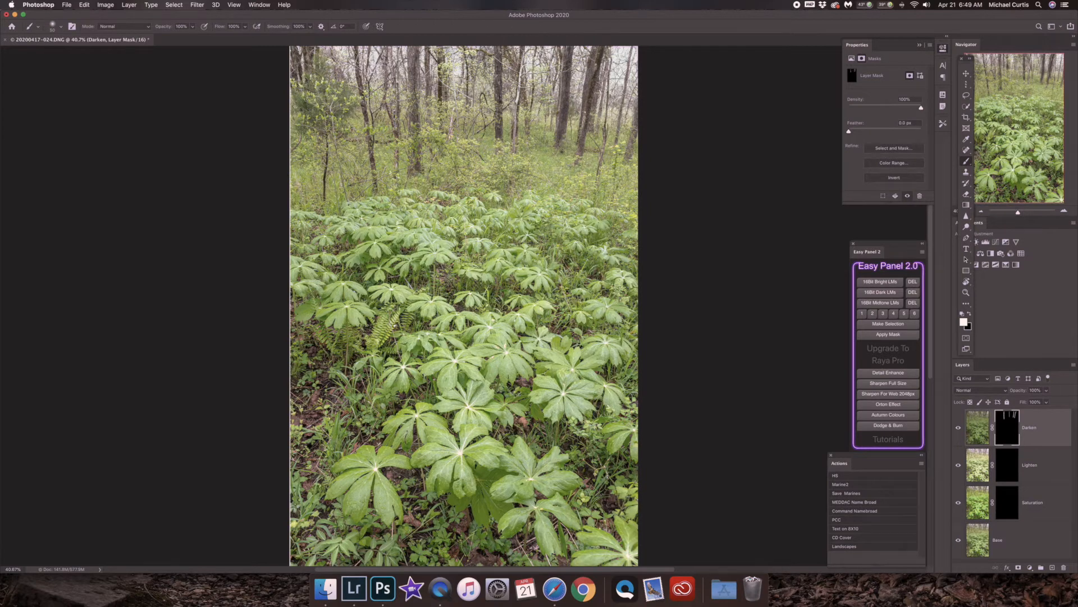
left_click_drag(525, 94, 530, 113)
left_click_drag(627, 157, 639, 116)
Enlarge the brush and paint the Darken mask over the foreground ground edges, the undergrowth behind the plants and the forest's outer edge.
key("bracketright")
key("bracketright")
key("bracketright")
key("bracketright")
key("bracketright")
key("bracketright")
key("bracketright")
key("bracketright")
key("bracketright")
key("bracketright")
left_click_drag(342, 446, 309, 428)
mouse_move(509, 190)
left_mouse_down()
mouse_move(545, 167)
mouse_move(533, 140)
left_mouse_up()
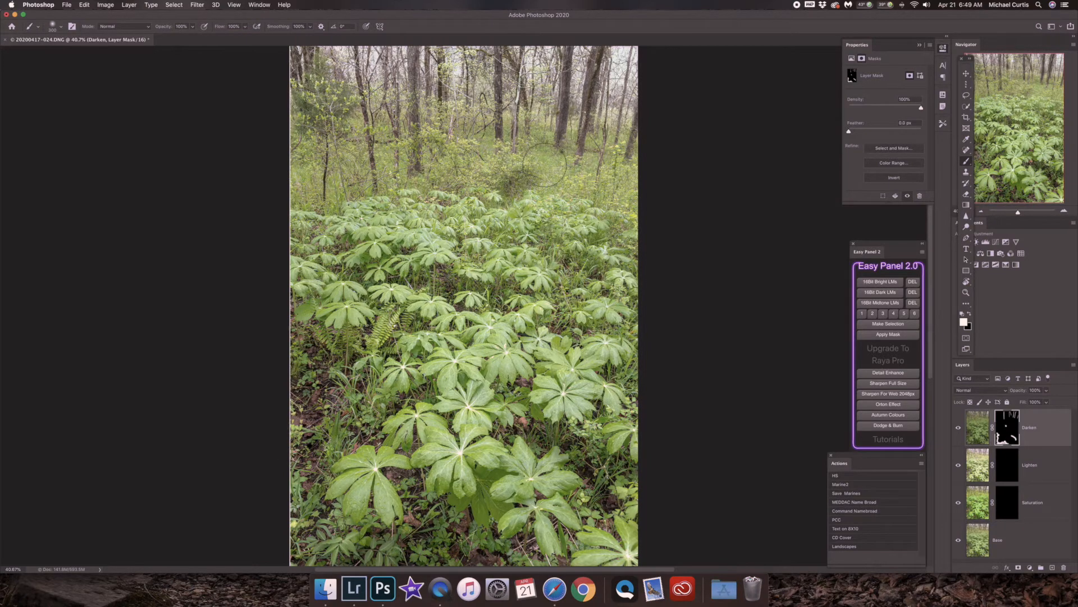
left_click_drag(463, 156, 431, 179)
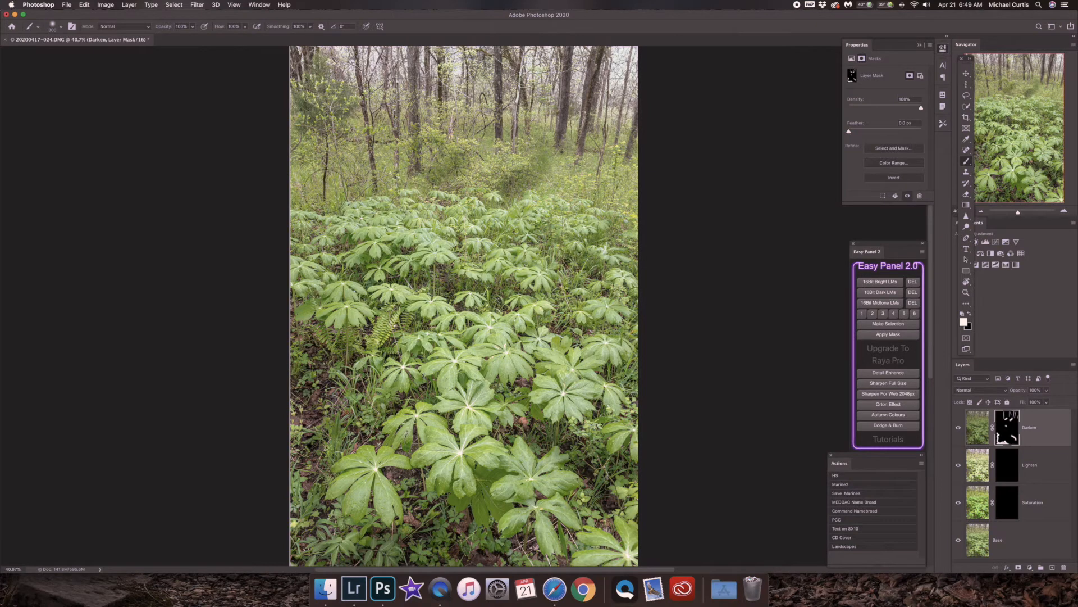
left_click_drag(298, 143, 298, 147)
scroll(506, 194, "down", 1)
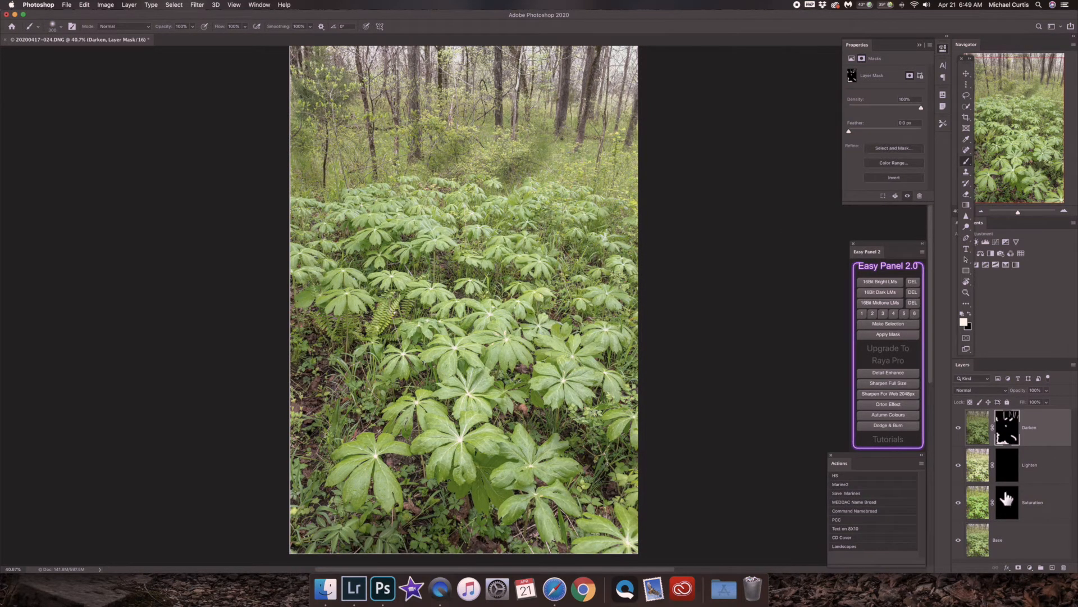
Paint white on the Lighten layer's mask over the plant leaves with a small brush.
left_click(1007, 471)
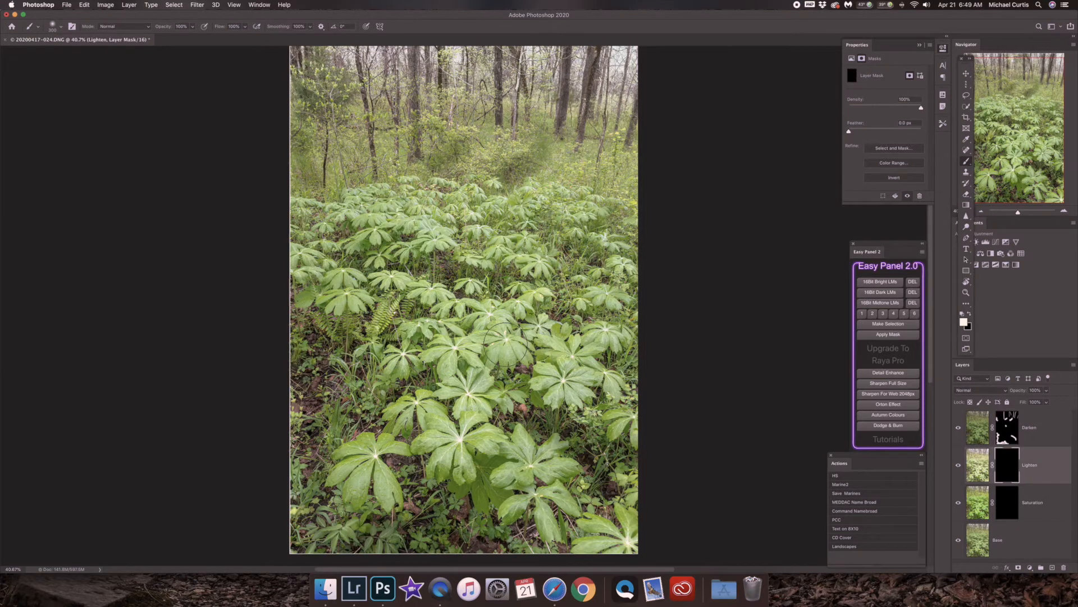
key("bracketleft")
key("bracketleft")
key("bracketleft")
key("bracketleft")
key("bracketleft")
key("bracketleft")
key("bracketleft")
key("bracketleft")
key("bracketleft")
mouse_move(445, 349)
left_mouse_down()
mouse_move(424, 356)
mouse_move(479, 325)
mouse_move(470, 348)
mouse_move(505, 342)
mouse_move(488, 360)
mouse_move(491, 387)
mouse_move(460, 436)
left_mouse_up()
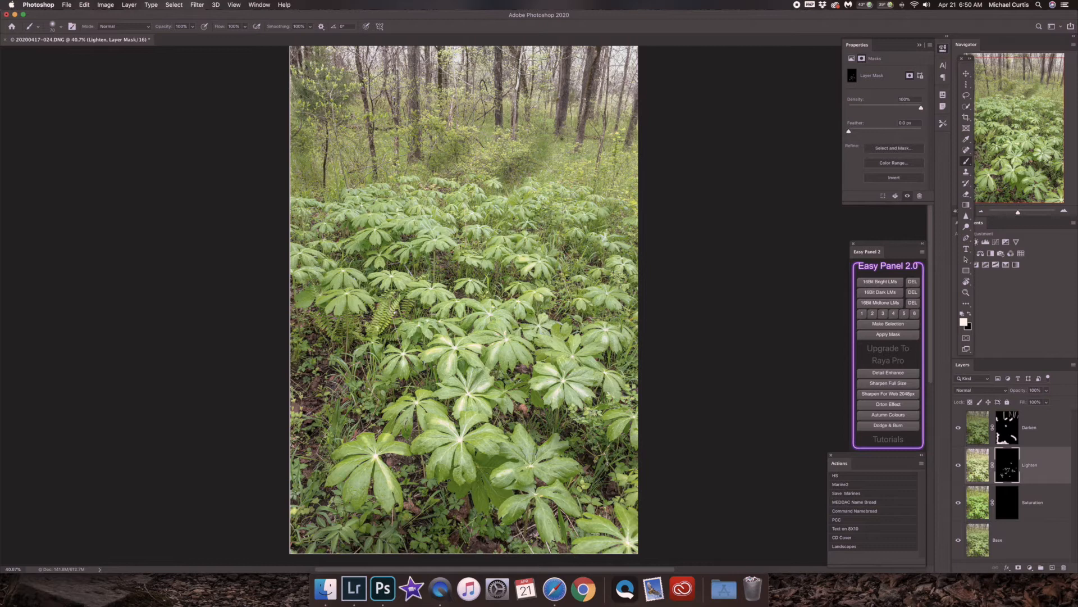
Compare the image with and without the Lighten layer and with and without the Darken layer.
left_click(957, 467)
left_click(957, 466)
left_click(957, 468)
left_click(958, 468)
left_click(959, 429)
left_click(959, 429)
left_click(959, 429)
left_click(959, 429)
Paint the Saturation layer's mask over the central plants with an enlarged white brush and lower that layer's opacity to 39%.
left_click(1011, 506)
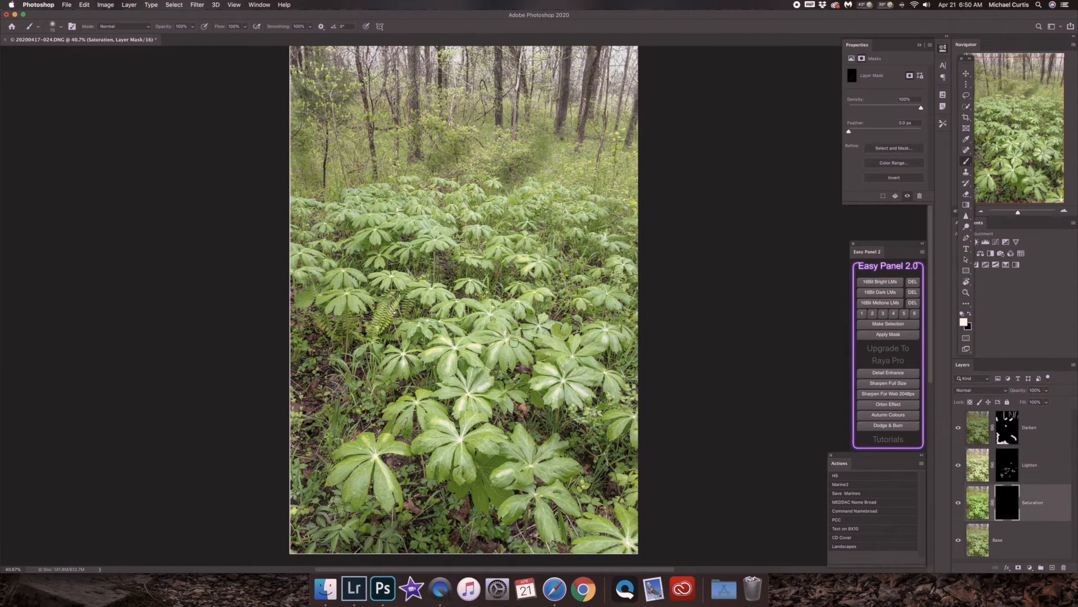
key("bracketright")
key("bracketright")
key("bracketright")
key("bracketright")
key("bracketright")
key("bracketright")
key("bracketright")
key("bracketright")
key("bracketright")
key("bracketright")
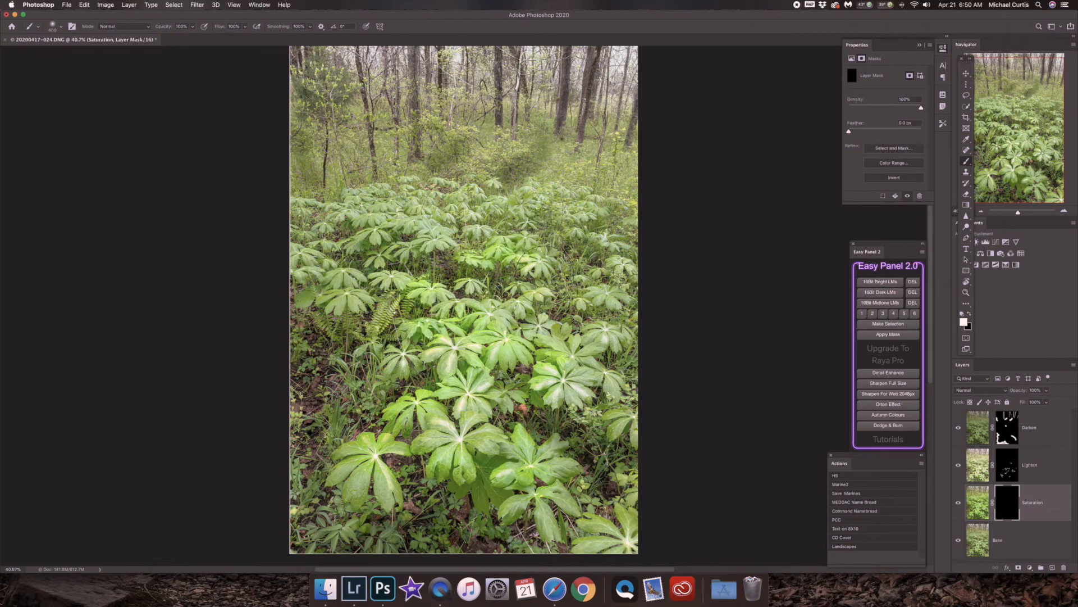
left_click_drag(554, 238, 533, 157)
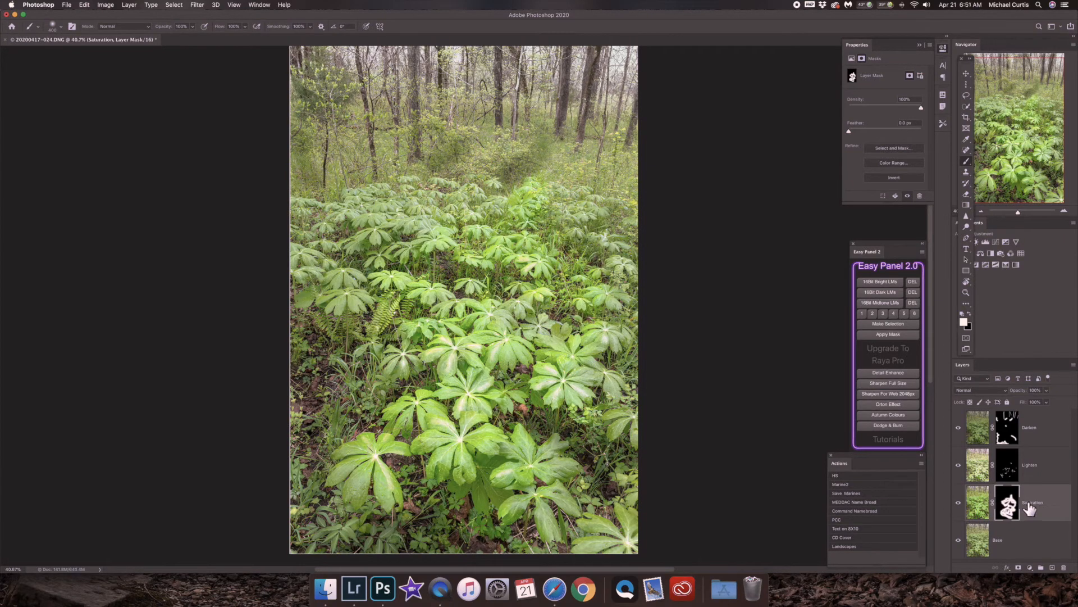
left_click(1047, 391)
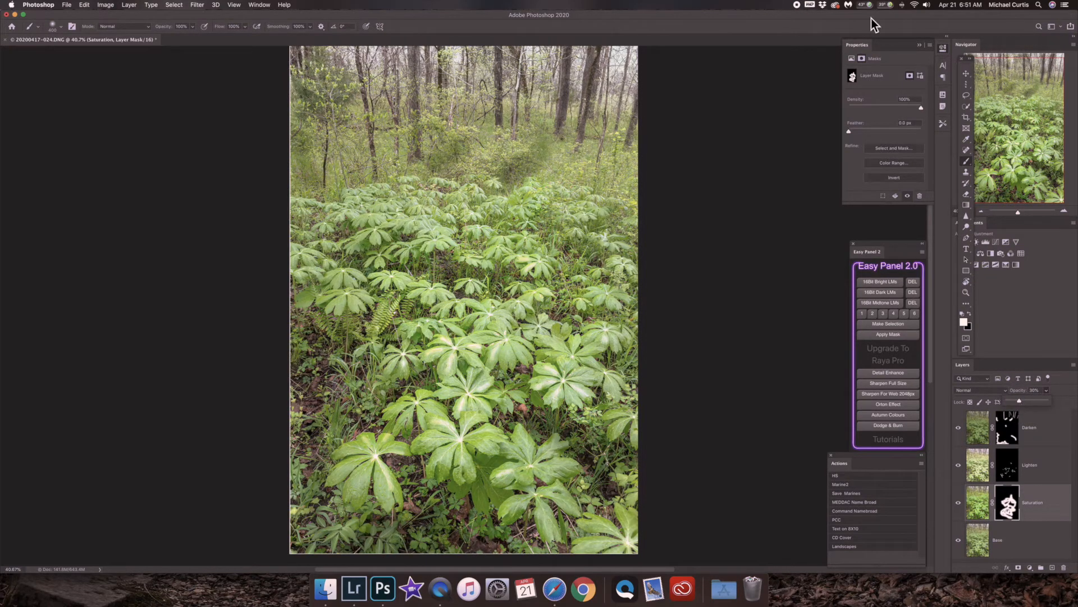
Feather the Saturation layer's mask to about 116 px and compare the image with and without that layer.
left_click(1009, 508)
left_click_drag(850, 132, 901, 134)
left_click(959, 504)
left_click(960, 505)
left_click(959, 504)
left_click(960, 504)
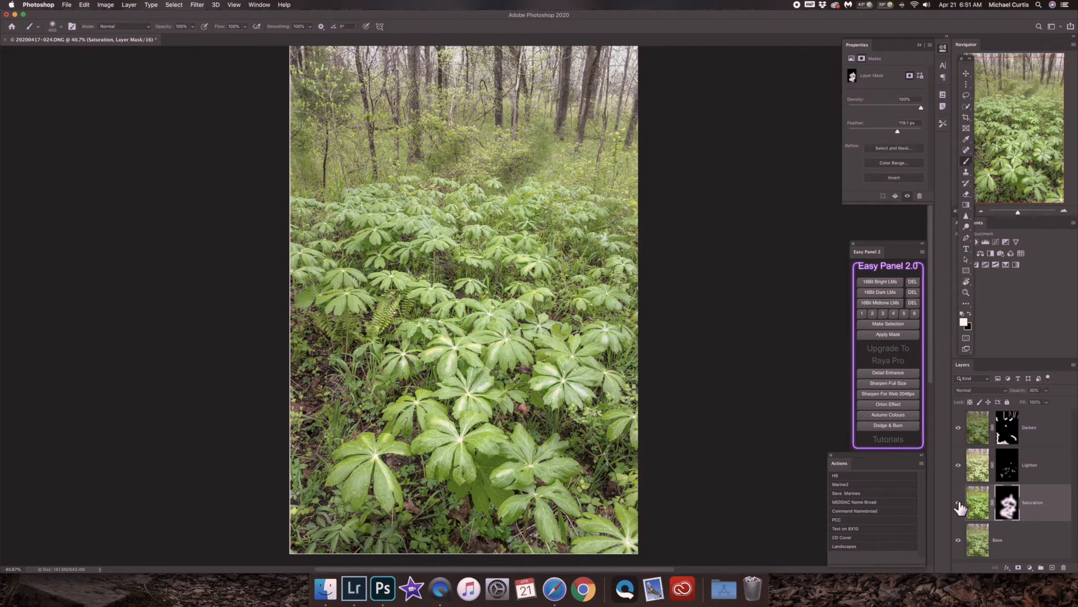
Readjust the Saturation layer's opacity, compare the image with and without it, and feather its mask much more strongly.
left_click(1046, 402)
left_click_drag(1046, 402, 1058, 401)
left_click(1047, 392)
left_click(958, 503)
left_click(959, 503)
left_click(959, 503)
left_click(959, 504)
left_click_drag(920, 132, 920, 132)
Lower the Lighten layer's opacity and slightly feather its mask.
left_click(1008, 465)
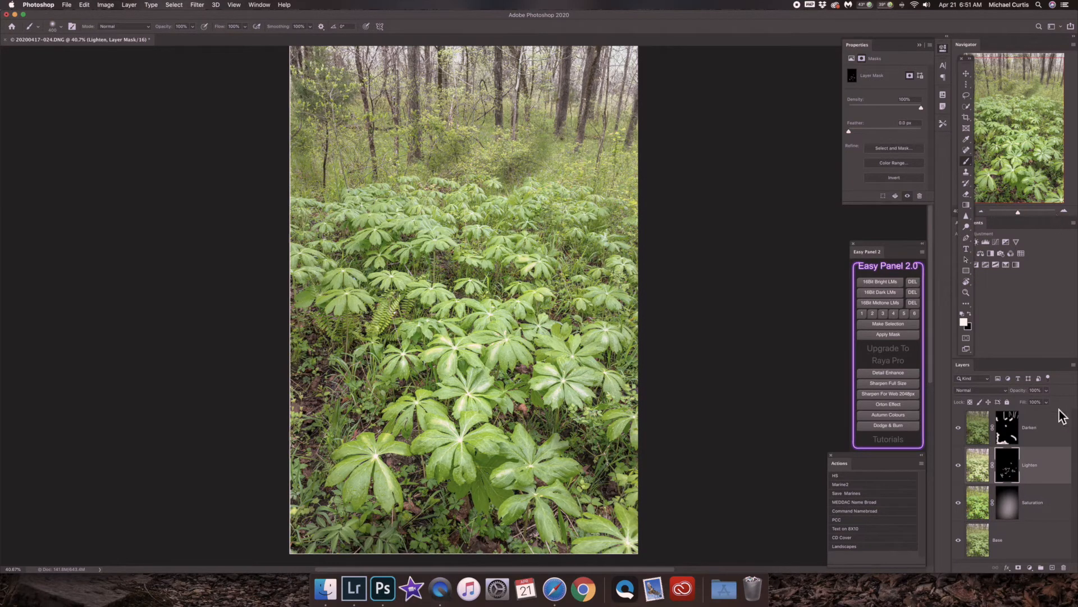
left_click(1031, 401)
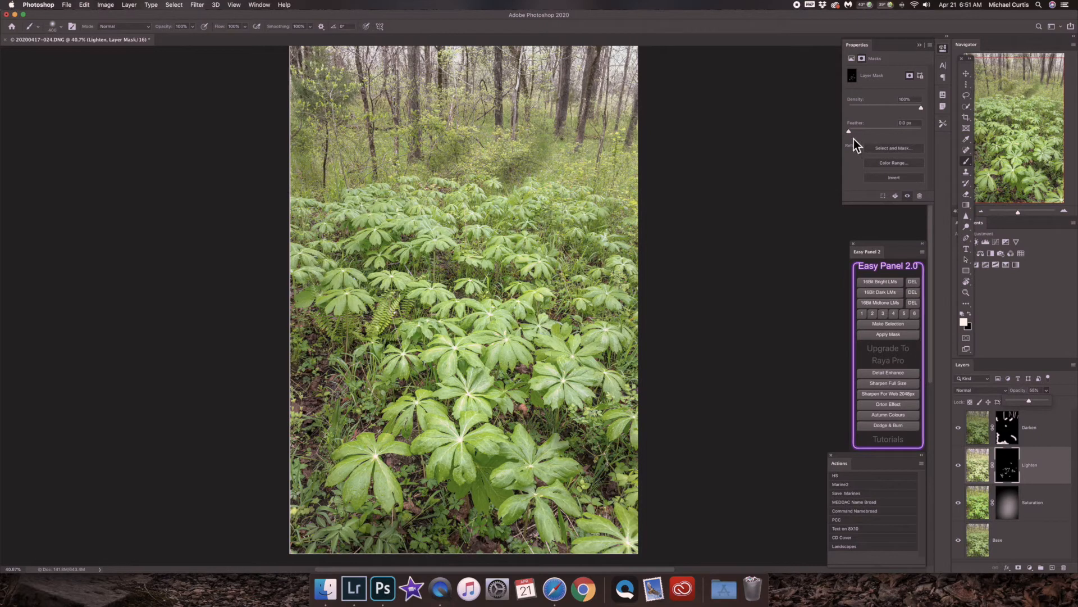
left_click_drag(849, 133, 861, 133)
Lower the Darken layer's opacity and feather its mask, comparing the image with and without the layer.
left_click(1009, 437)
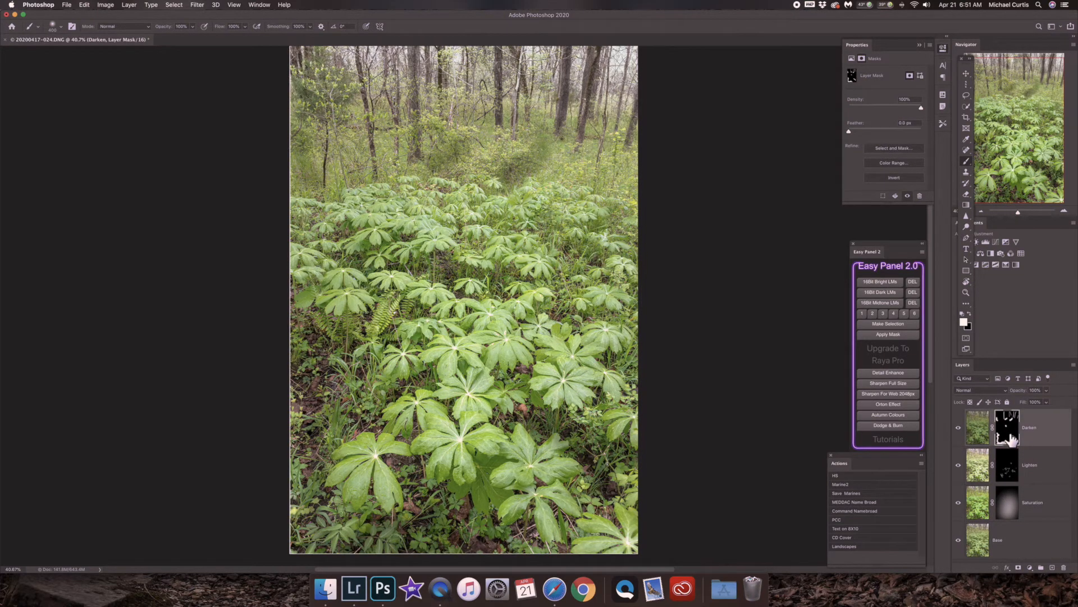
left_click(1048, 390)
left_click_drag(1036, 402, 1032, 402)
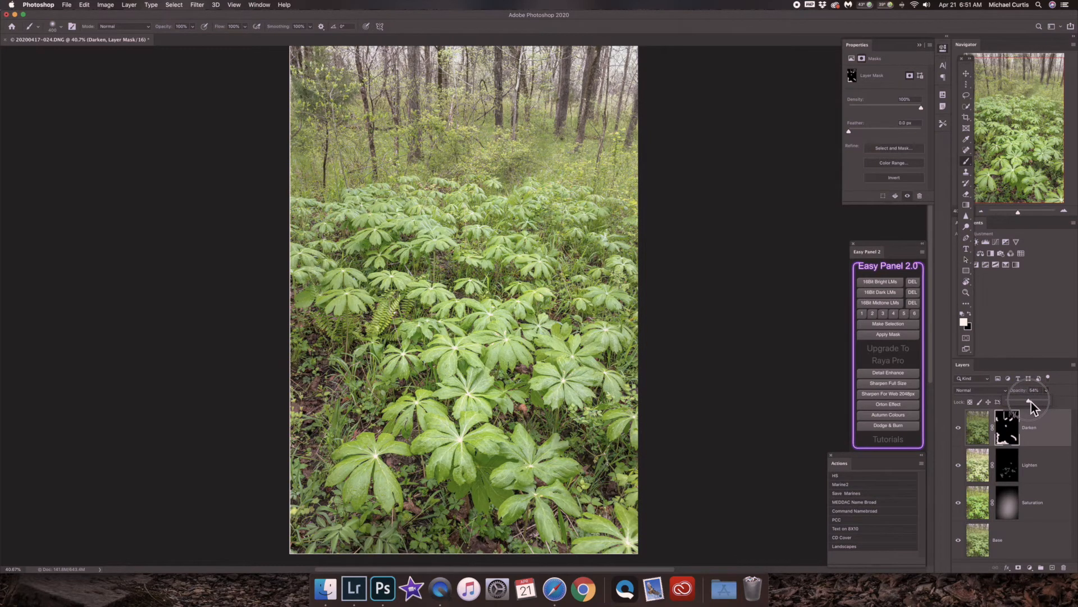
left_click(959, 428)
left_click(959, 428)
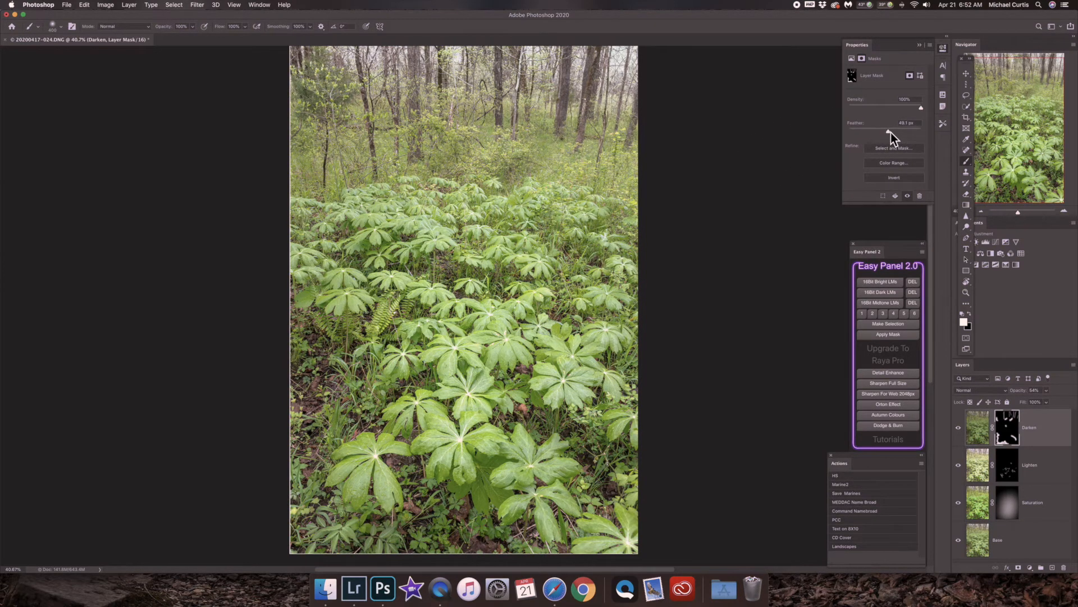
left_click(959, 429)
left_click(959, 429)
Flatten the image and apply Easy Panel's Detail Enhance, accepting the Surface Blur with a radius of 34 pixels.
right_click(1037, 546)
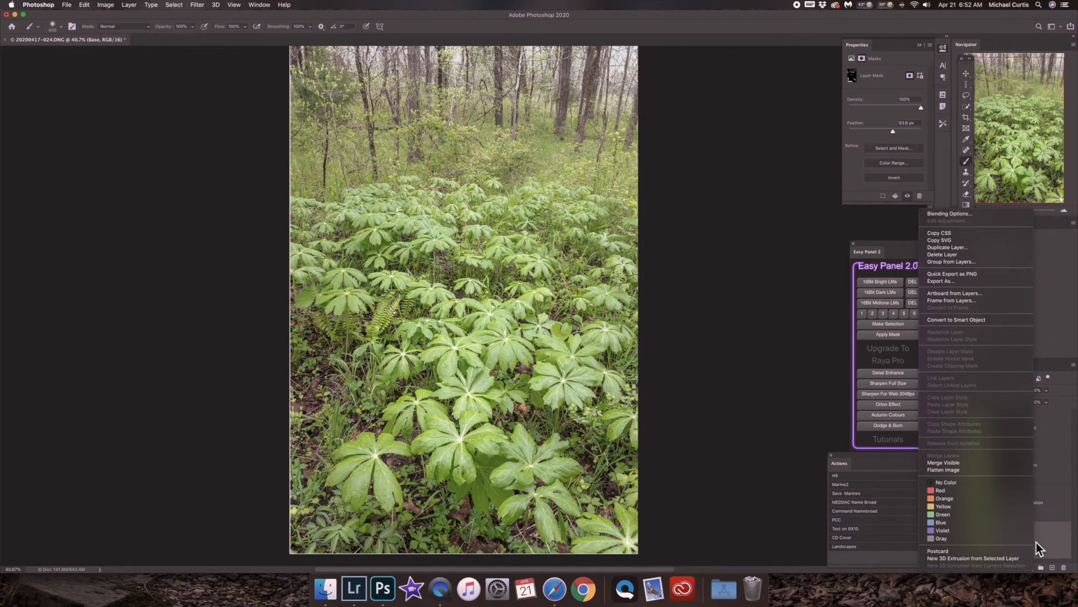
left_click(957, 471)
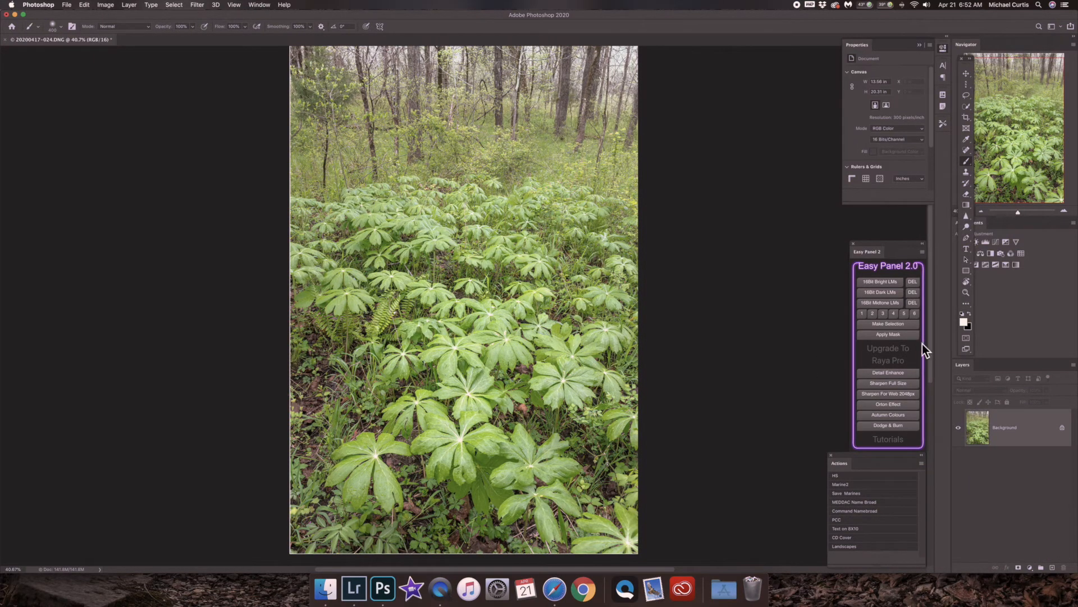
mouse_move(902, 256)
left_mouse_down()
mouse_move(899, 238)
mouse_move(892, 244)
left_mouse_up()
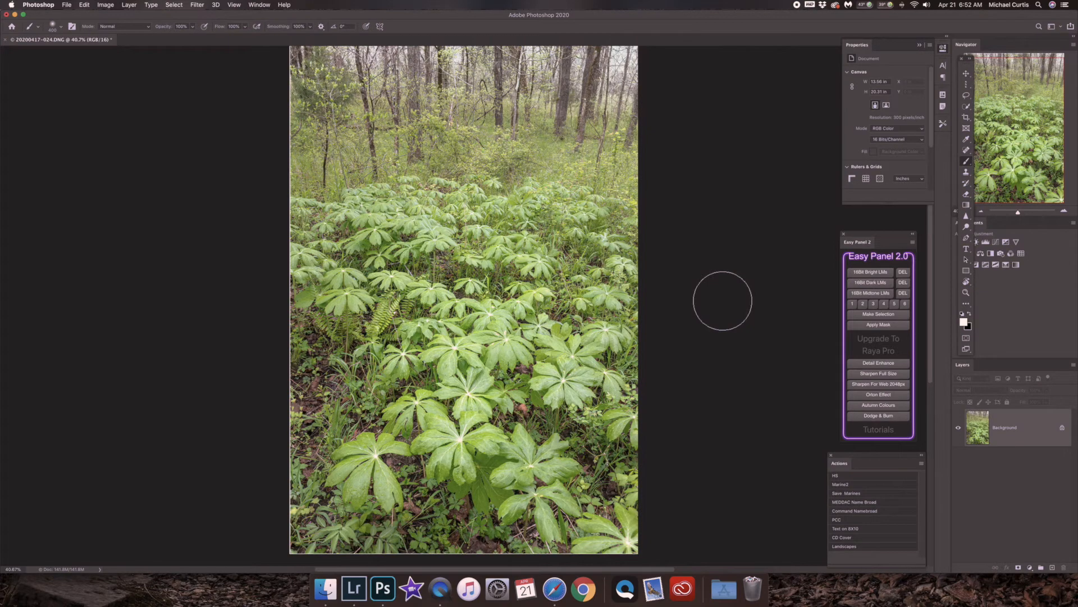
left_click(873, 367)
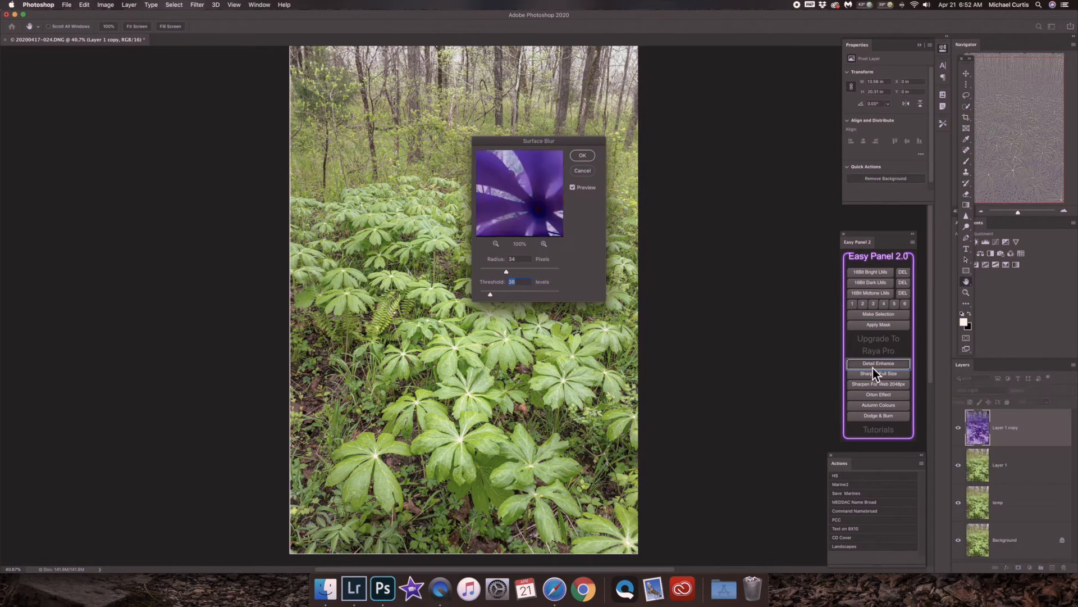
left_click(581, 155)
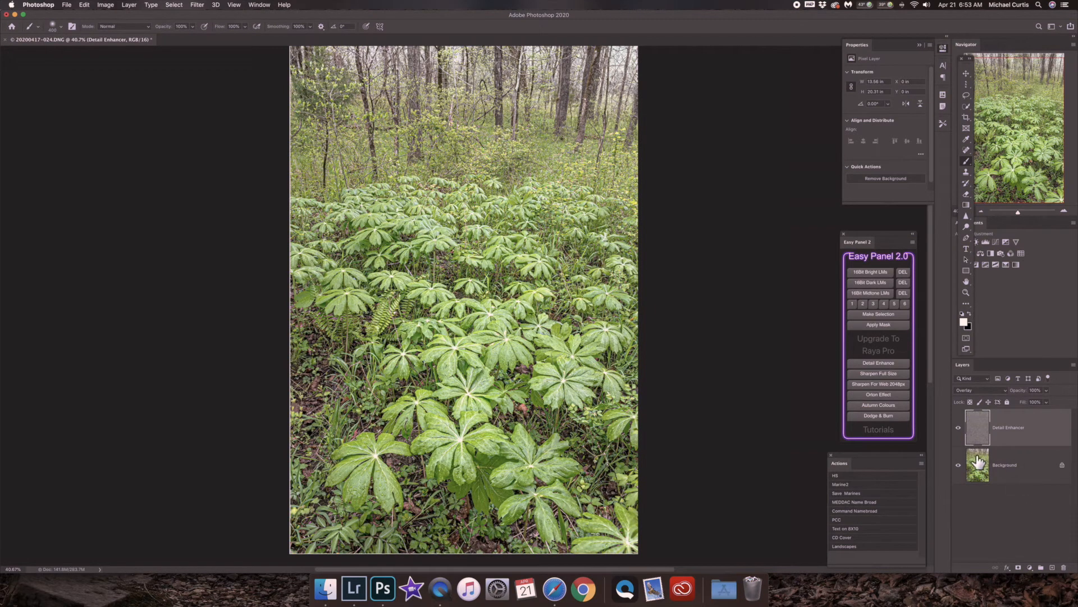
Compare the whole image with and without the Detail Enhancer layer.
left_click(957, 433)
left_click(958, 432)
left_click(958, 433)
left_click(958, 432)
left_click(957, 433)
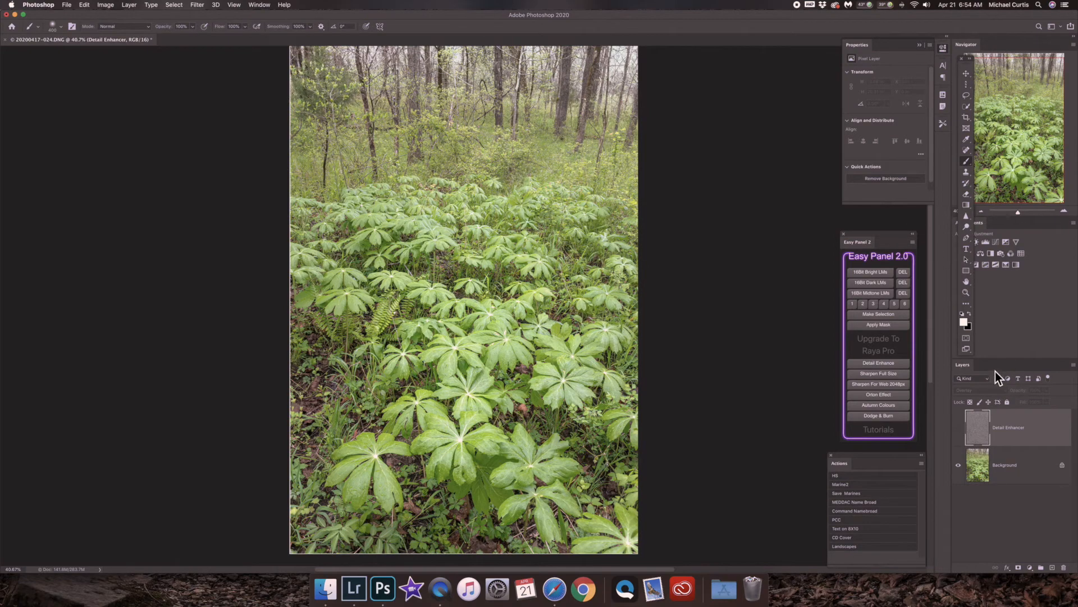
Examine the central plants at 100% with and without the Detail Enhancer layer.
left_click(966, 292)
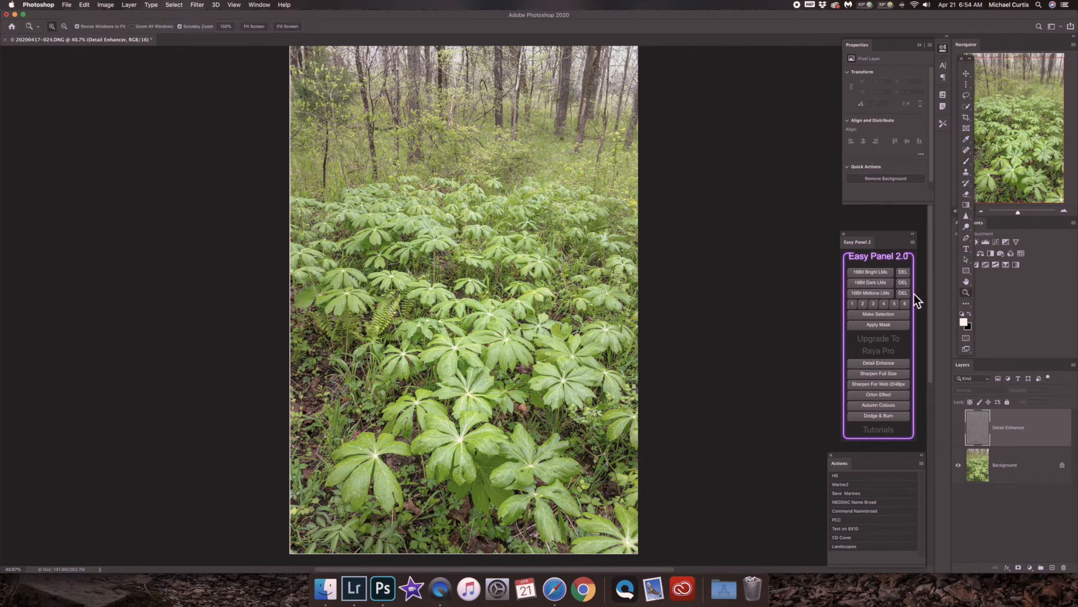
left_click(482, 350)
left_click(481, 350)
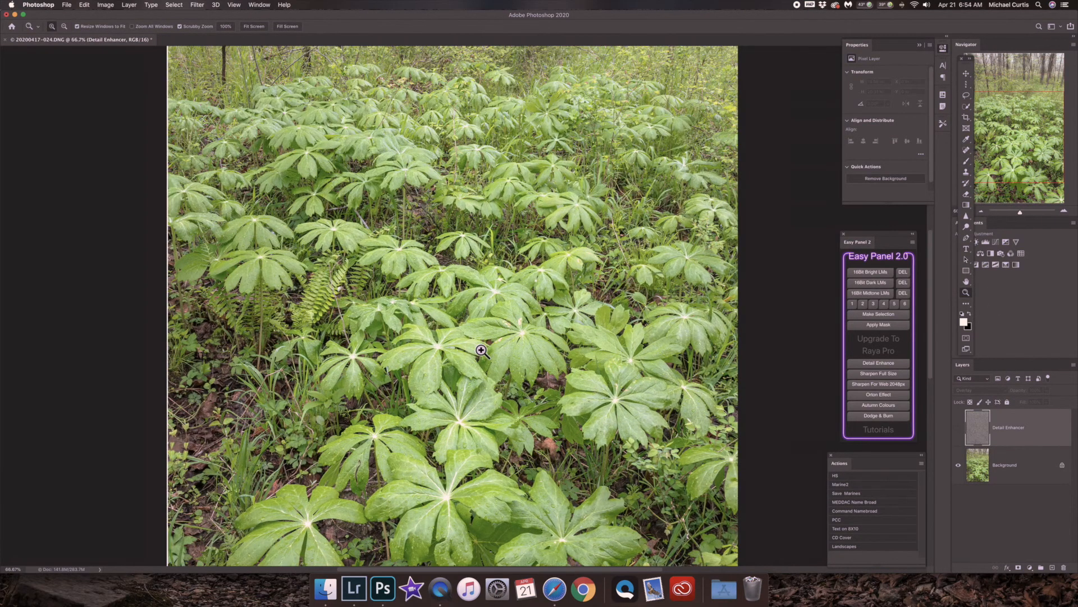
left_click(481, 350)
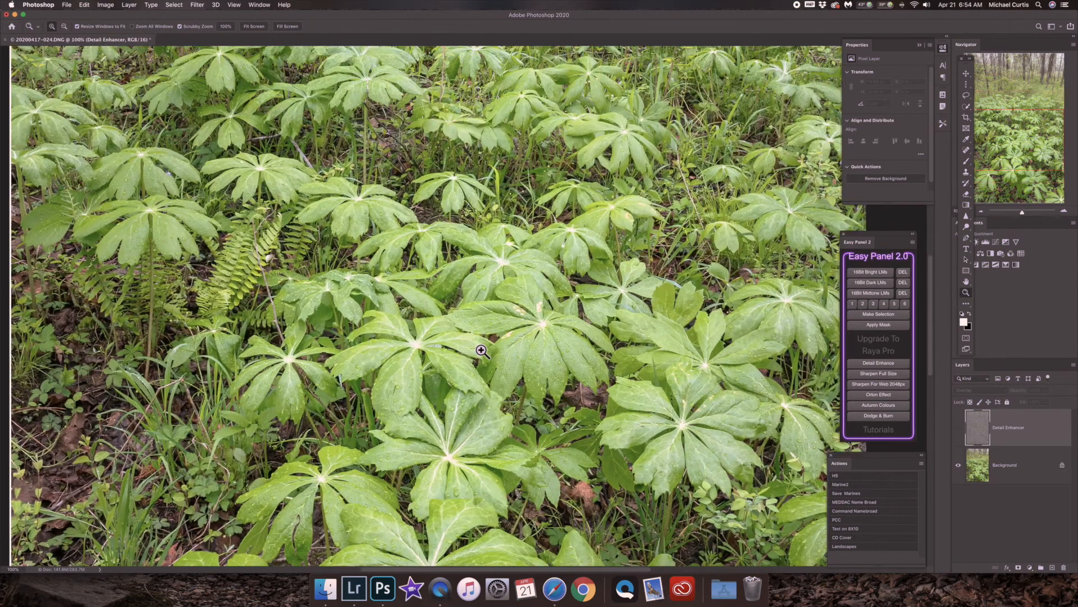
left_click(958, 428)
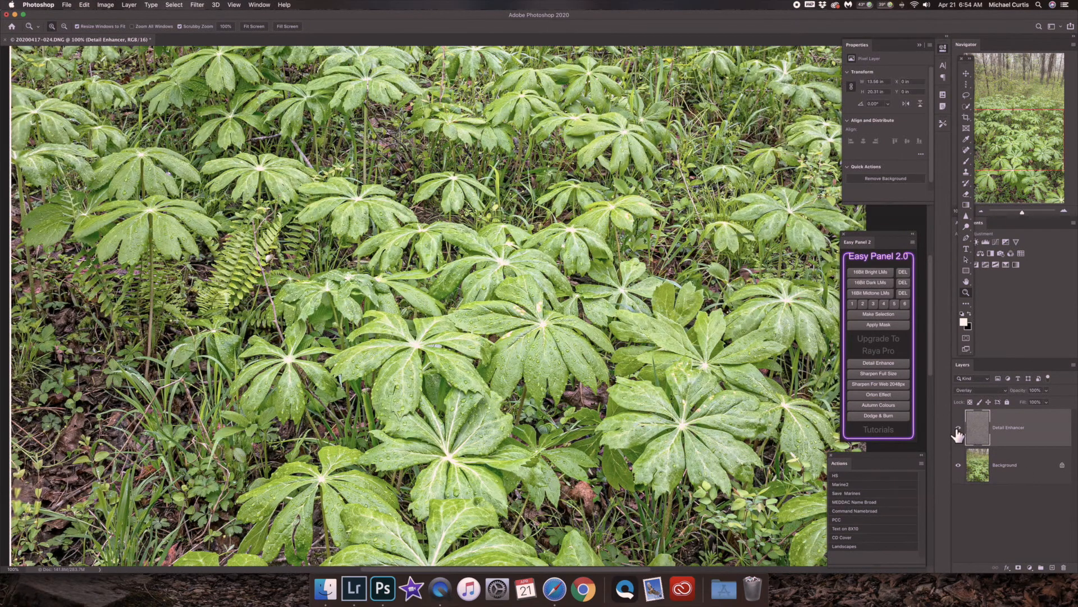
left_click(959, 428)
left_click(959, 430)
left_click(958, 431)
left_click(260, 27)
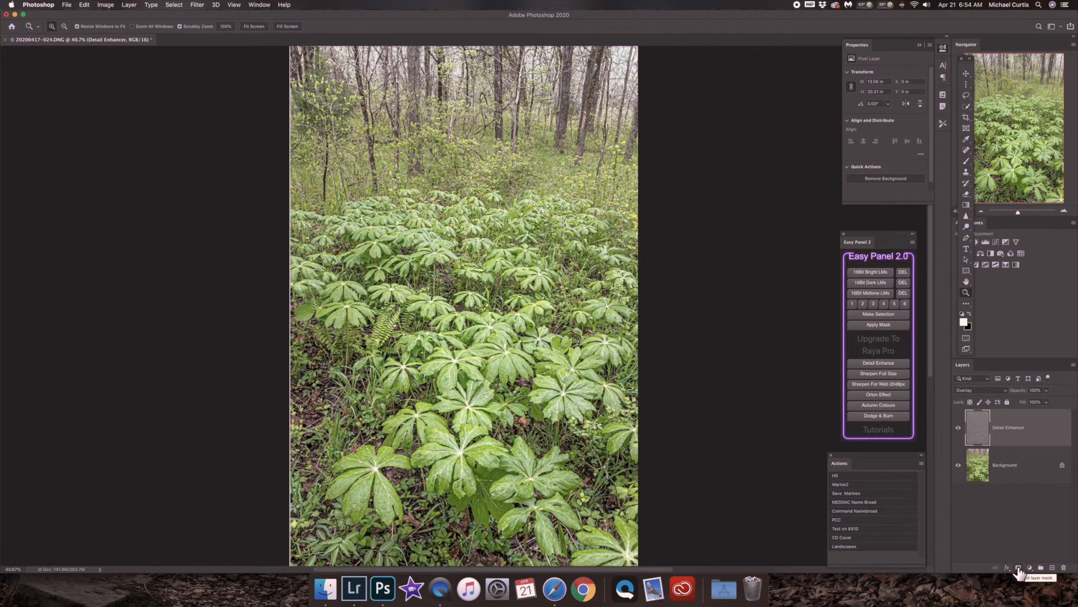
Add a black mask to the Detail Enhancer layer and paint white over the plants with a greatly enlarged brush.
key("alt")
left_click(1019, 568, "alt")
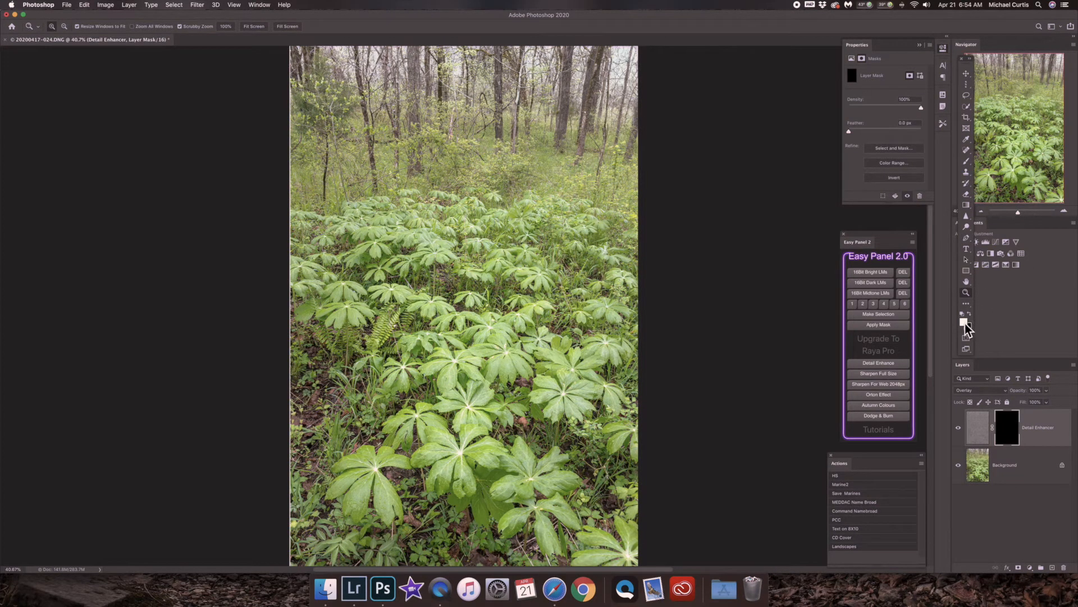
key("b")
key("bracketright")
key("bracketright")
key("bracketright")
key("bracketright")
key("bracketright")
key("bracketright")
key("bracketright")
key("bracketright")
key("bracketright")
key("bracketright")
key("bracketright")
key("bracketright")
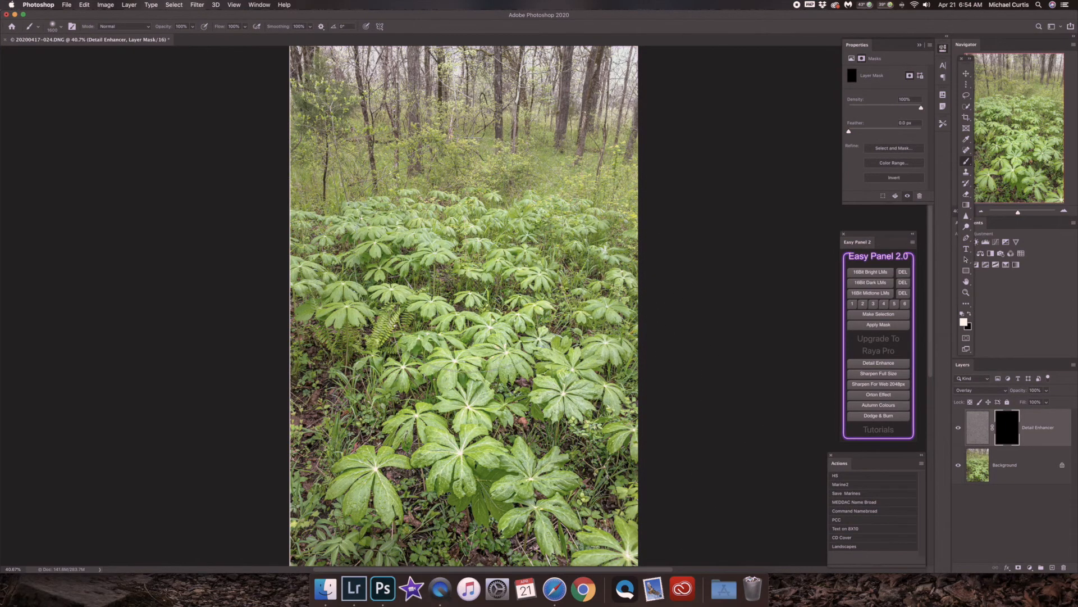
mouse_move(552, 519)
left_mouse_down()
mouse_move(634, 461)
mouse_move(442, 361)
mouse_move(394, 255)
mouse_move(594, 490)
left_mouse_up()
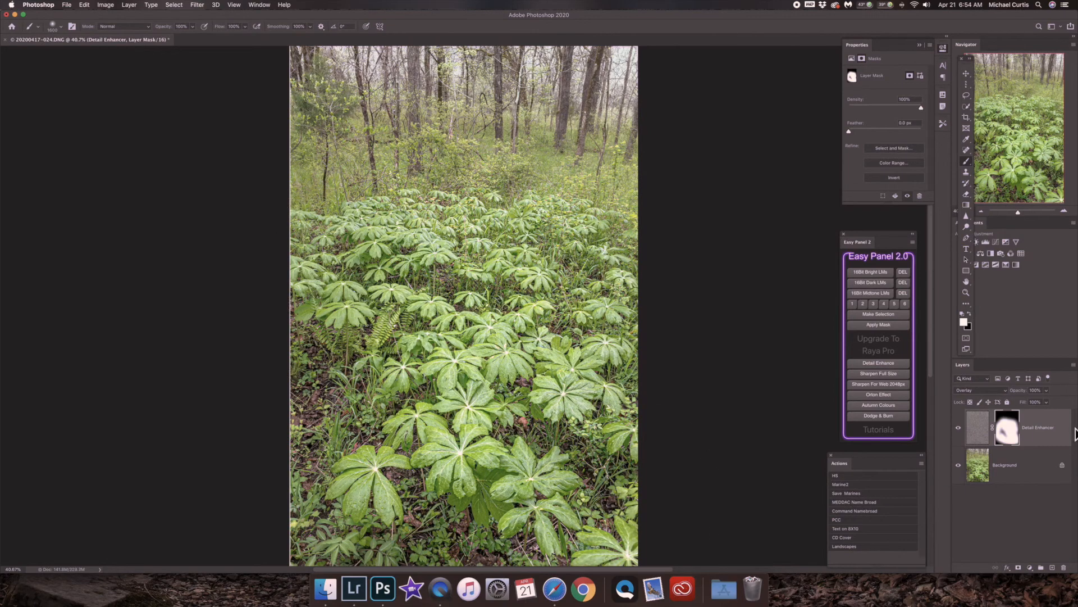
Display the Detail Enhancer mask on its own, fill its unpainted gaps over the plant area with white, and return to the image.
left_click(1005, 440, "alt")
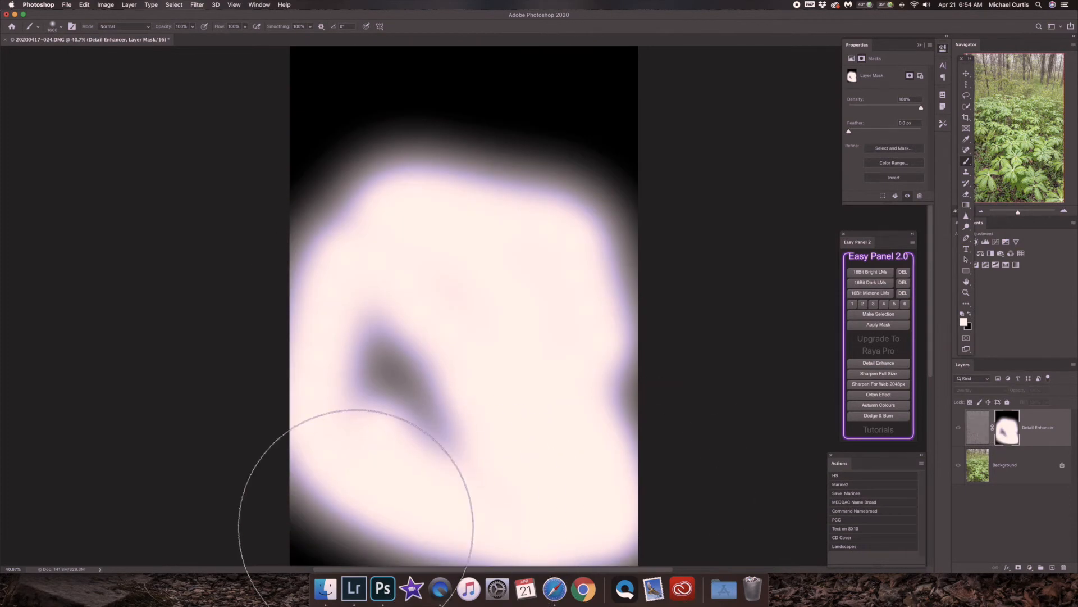
mouse_move(349, 397)
left_mouse_down()
mouse_move(556, 402)
mouse_move(424, 415)
mouse_move(634, 423)
mouse_move(700, 411)
mouse_move(200, 394)
mouse_move(230, 426)
mouse_move(839, 525)
mouse_move(616, 539)
mouse_move(607, 551)
mouse_move(535, 493)
left_mouse_up()
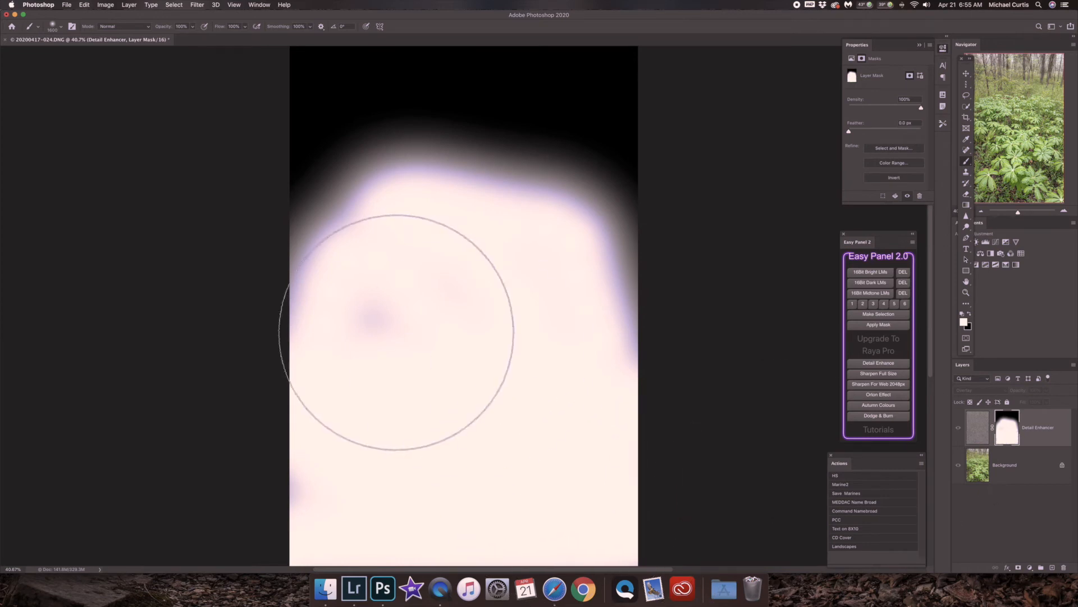
left_click_drag(416, 330, 426, 497)
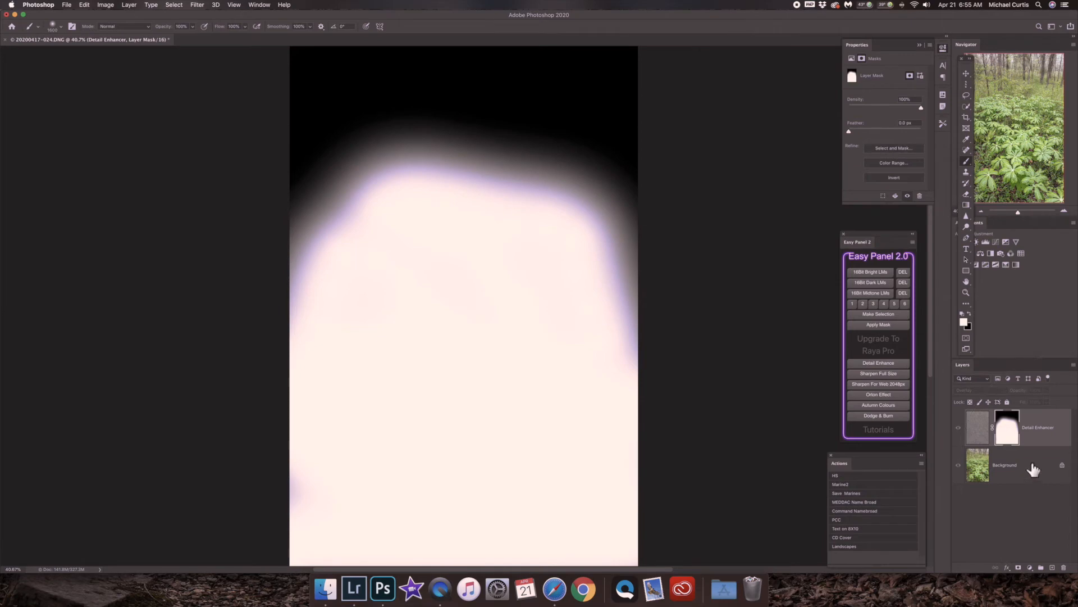
left_click(972, 442)
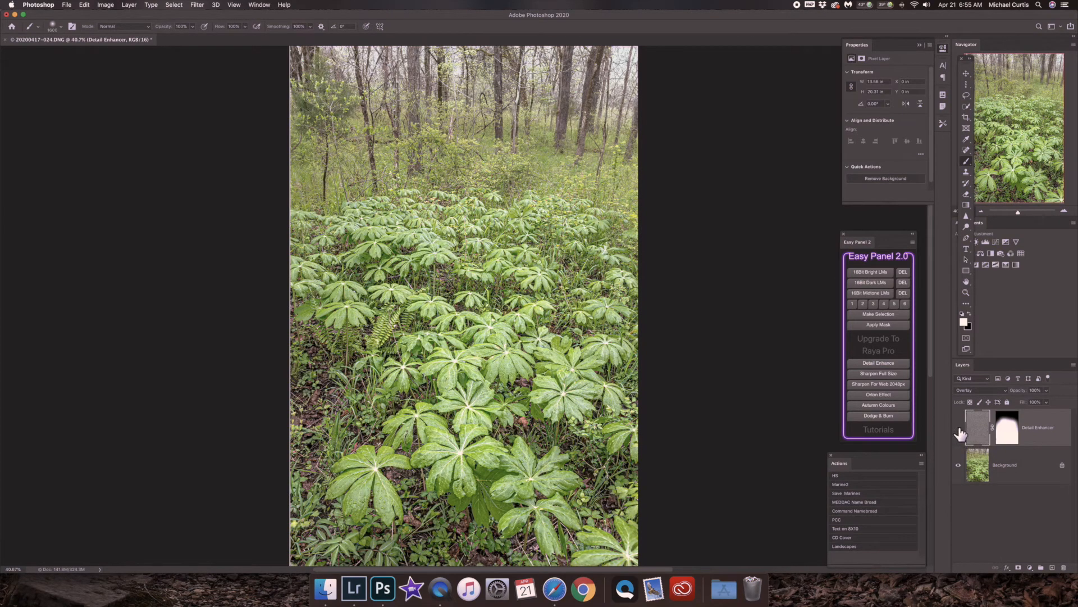
Compare the image with and without the masked Detail Enhancer layer.
left_click(960, 429)
left_click(1047, 391)
left_click(959, 429)
left_click(960, 429)
left_click(960, 429)
left_click(960, 429)
left_click(960, 429)
left_click(960, 429)
Flatten the Detail Enhancer layer into the background and save the image.
left_click(1011, 464)
right_click(1017, 466)
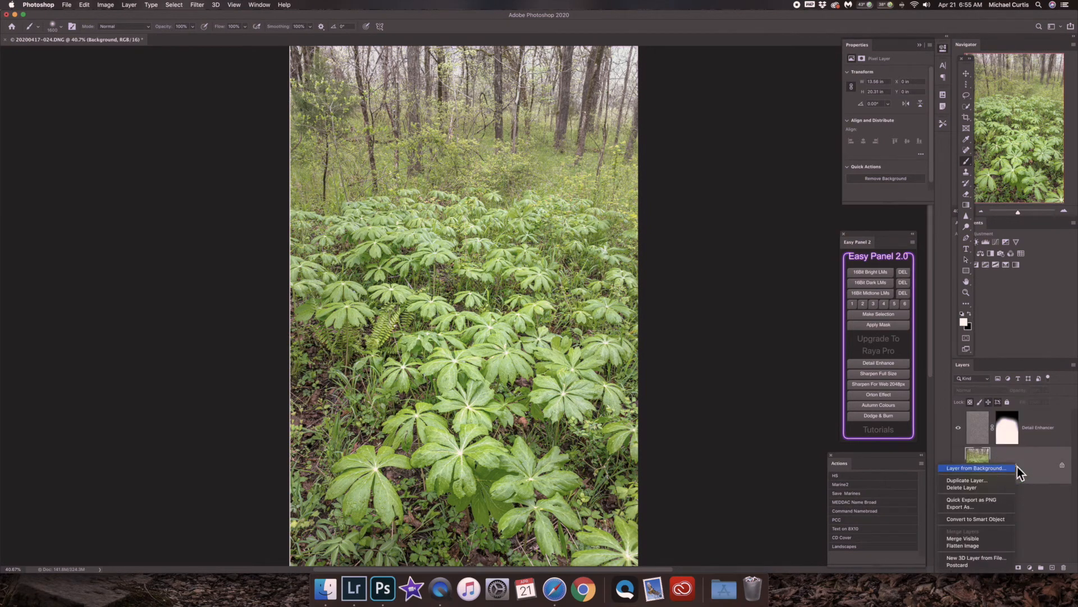
left_click(965, 547)
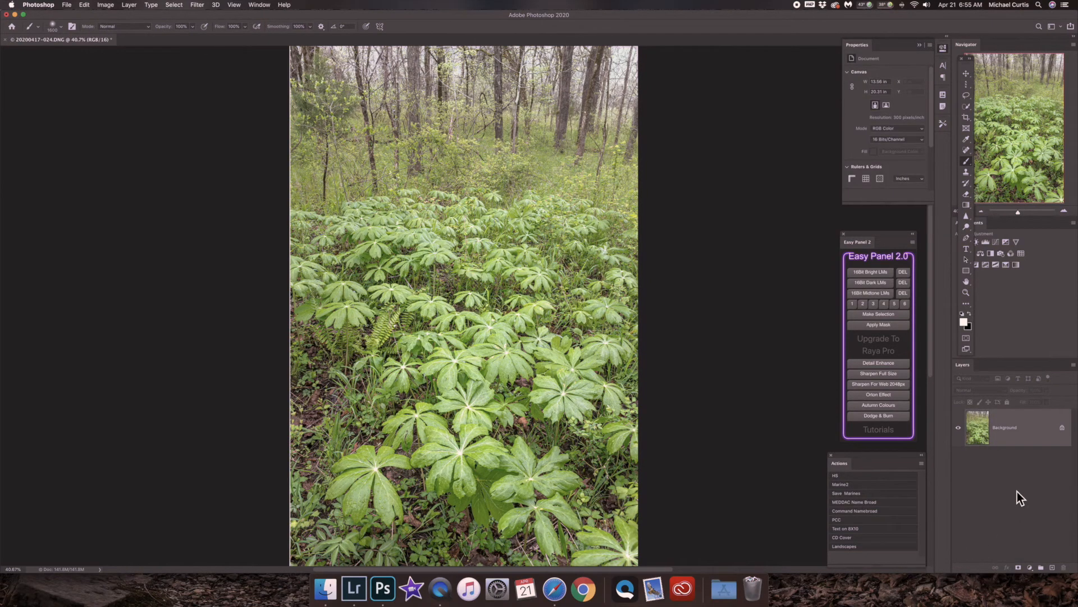
key("super+s")
Switch to Lightroom and group the edited plant photo and its four neighbouring series frames into a stack.
left_click(360, 592)
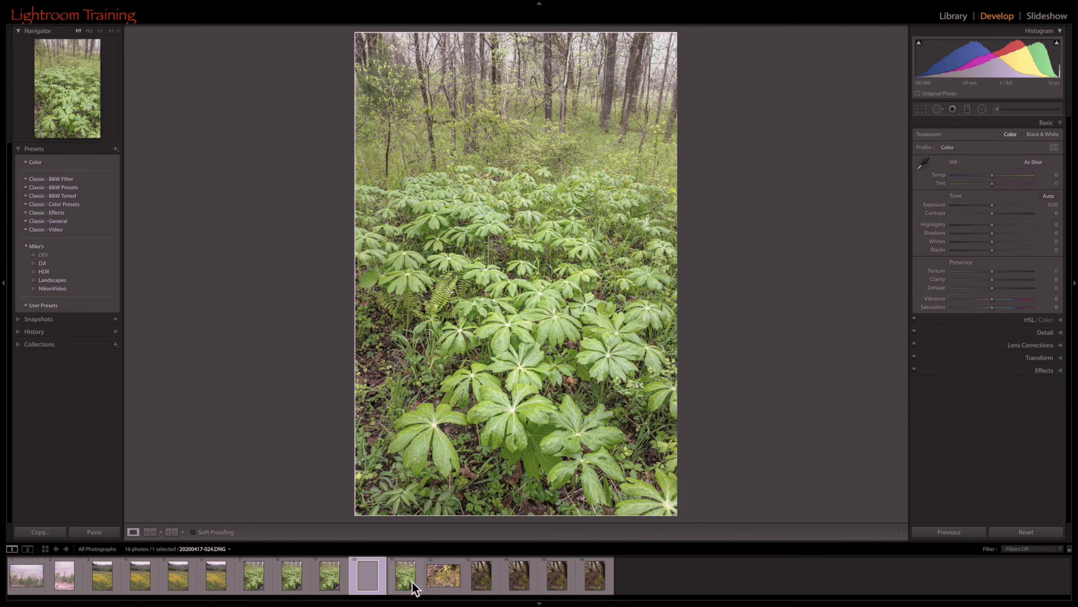
left_click(412, 587, "ctrl")
left_click(331, 578, "ctrl")
left_click(295, 582, "ctrl")
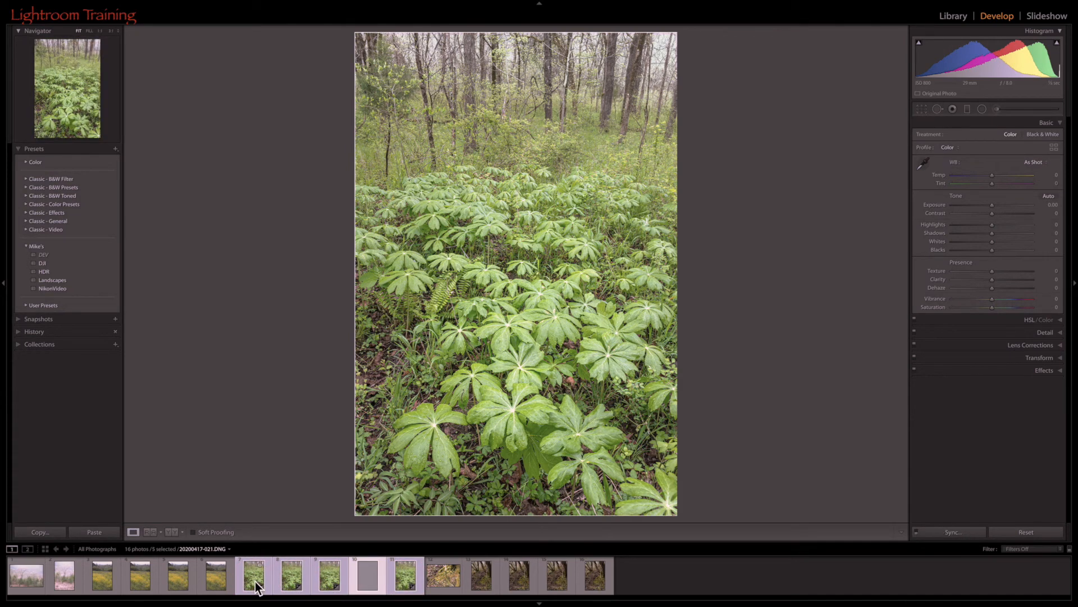
right_click(255, 581)
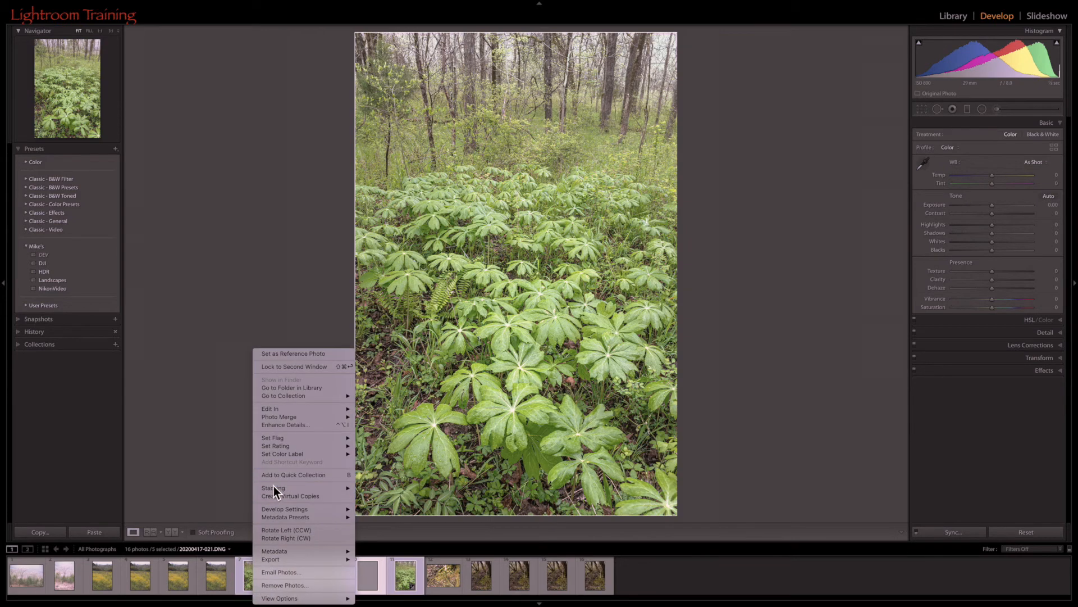
mouse_move(274, 489)
left_click(402, 491)
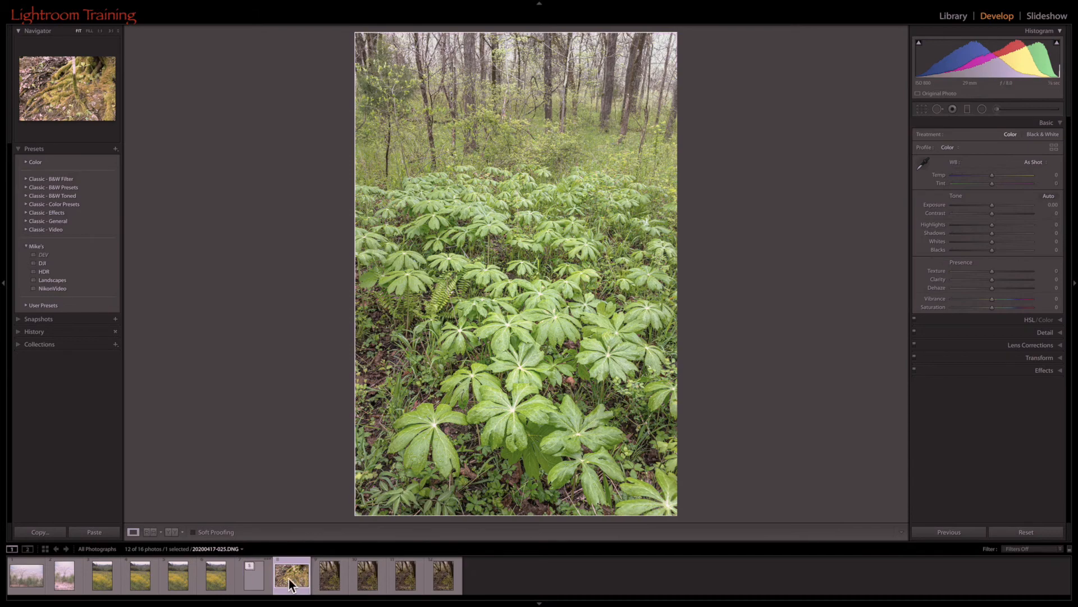
left_click(302, 577)
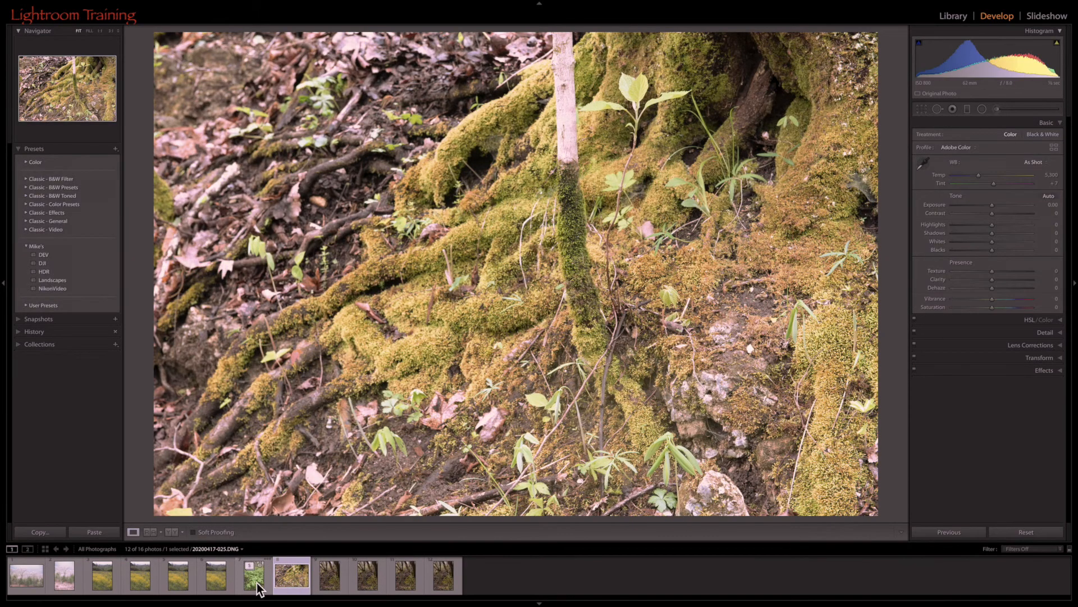
left_click(257, 584)
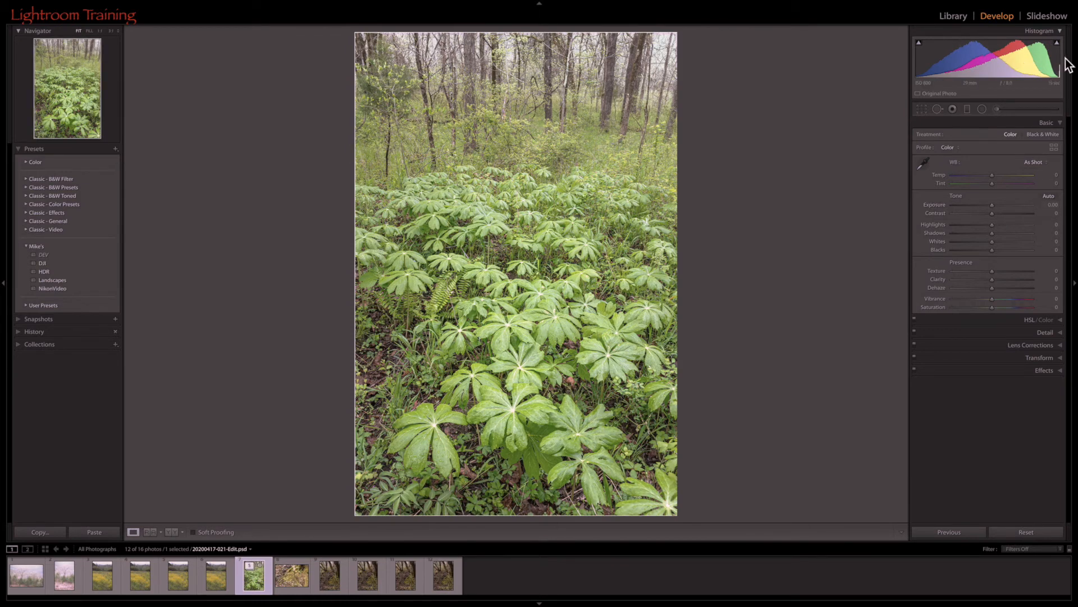
left_click_drag(1014, 64, 1005, 64)
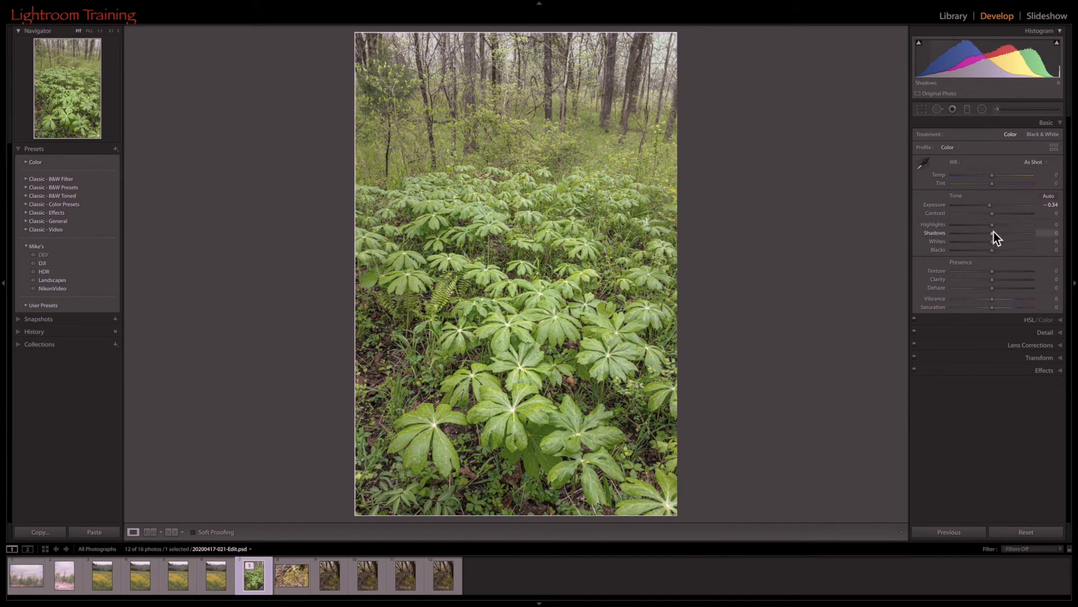
left_click_drag(993, 228, 975, 228)
left_click_drag(990, 56, 999, 56)
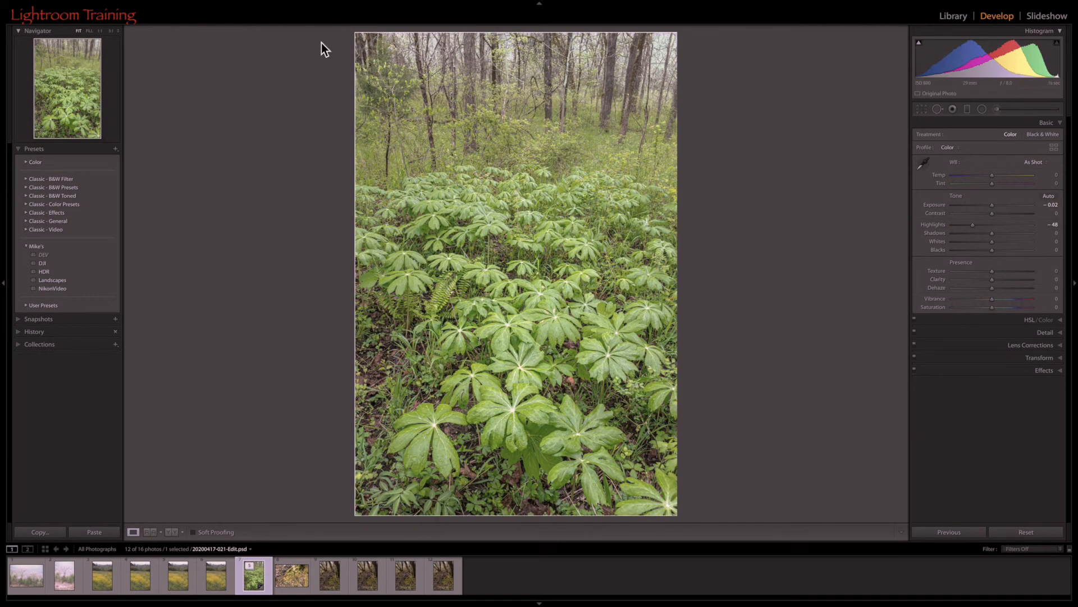
Crop the stacked photo with the aspect ratio unlocked, trimming a thin strip off its edges, and apply the crop.
left_click(922, 110)
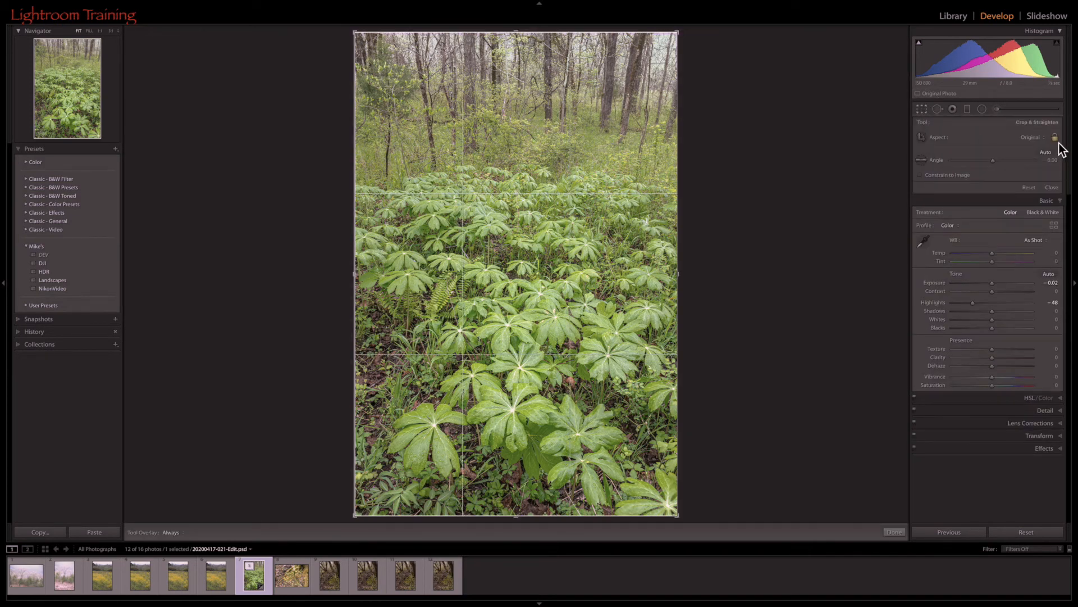
left_click(1056, 140)
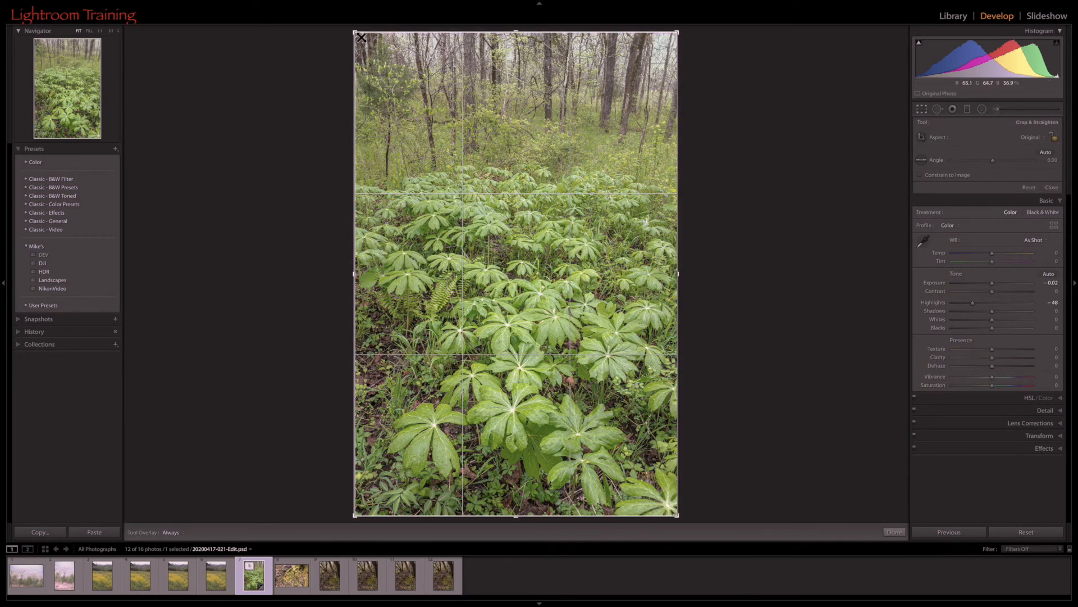
left_click_drag(358, 34, 360, 37)
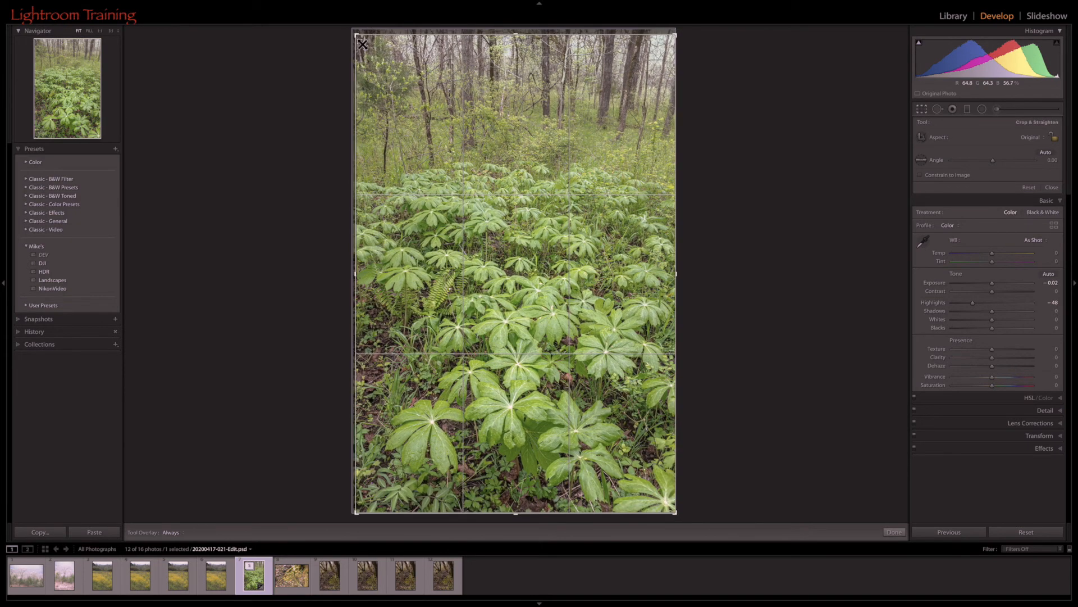
left_click_drag(676, 513, 674, 511)
left_click_drag(546, 263, 547, 261)
key("Return")
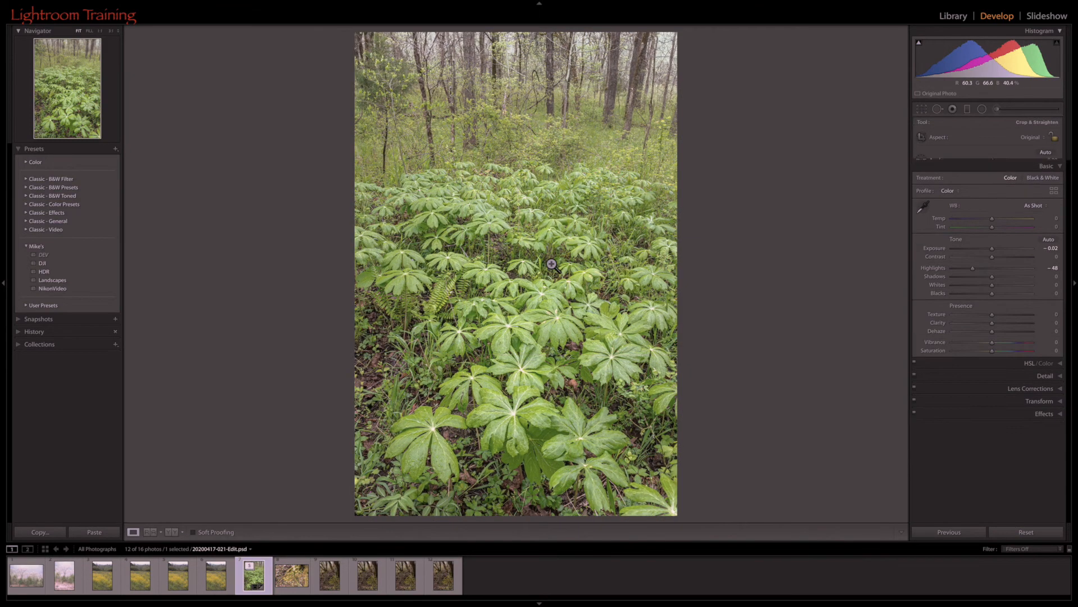
Set Tint to −3, Blacks to −17 and Shadows to −39, nudge Vibrance, and set the post-crop vignetting Amount to −19.
left_click_drag(994, 187, 993, 187)
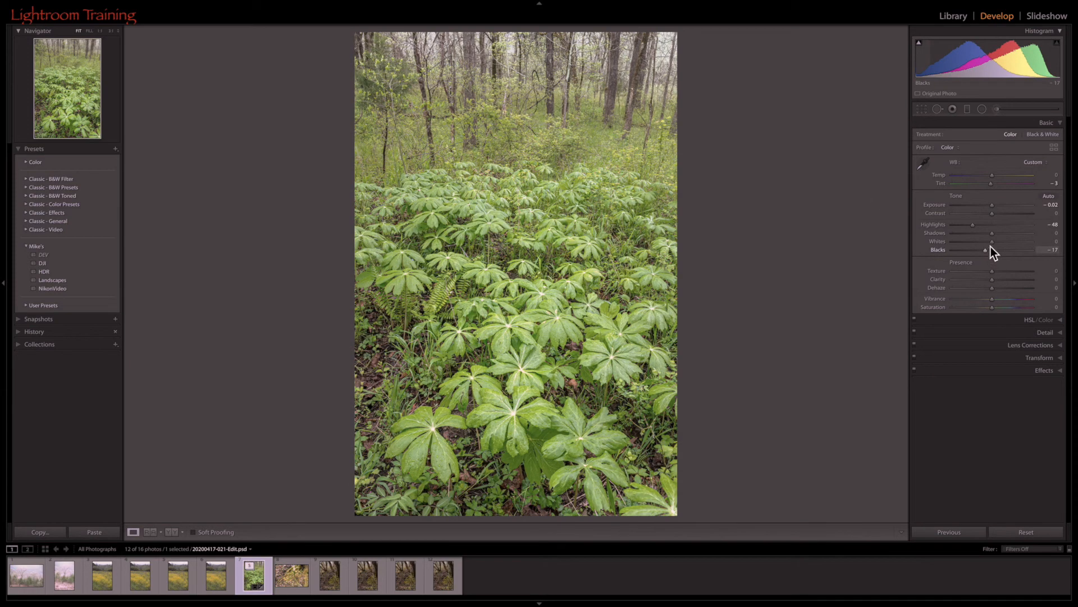
left_click_drag(995, 237, 979, 237)
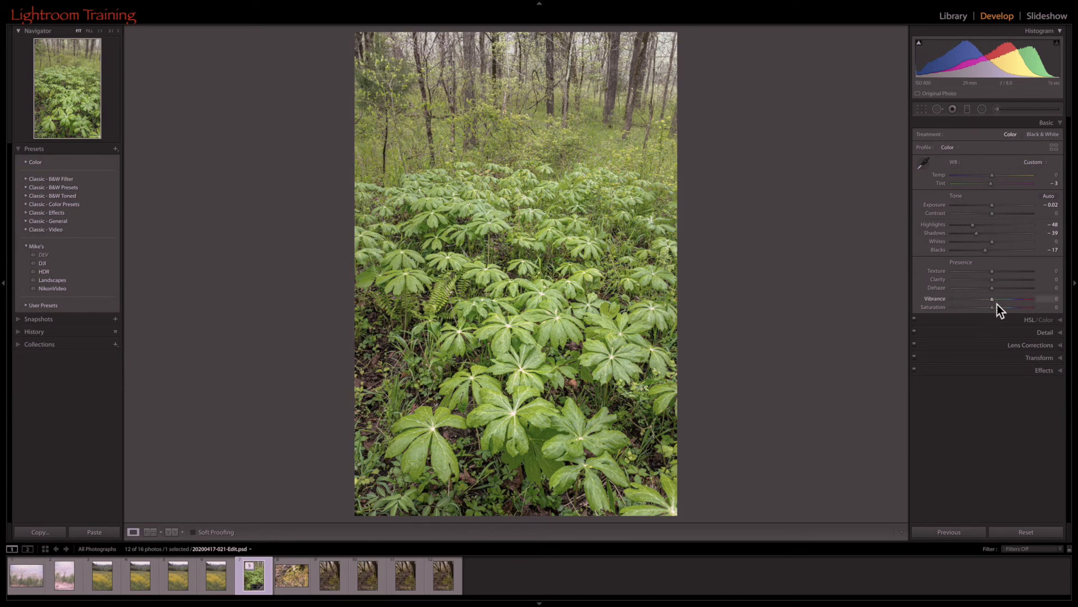
left_click_drag(997, 302, 998, 303)
left_click(1046, 372)
left_click_drag(993, 215, 988, 216)
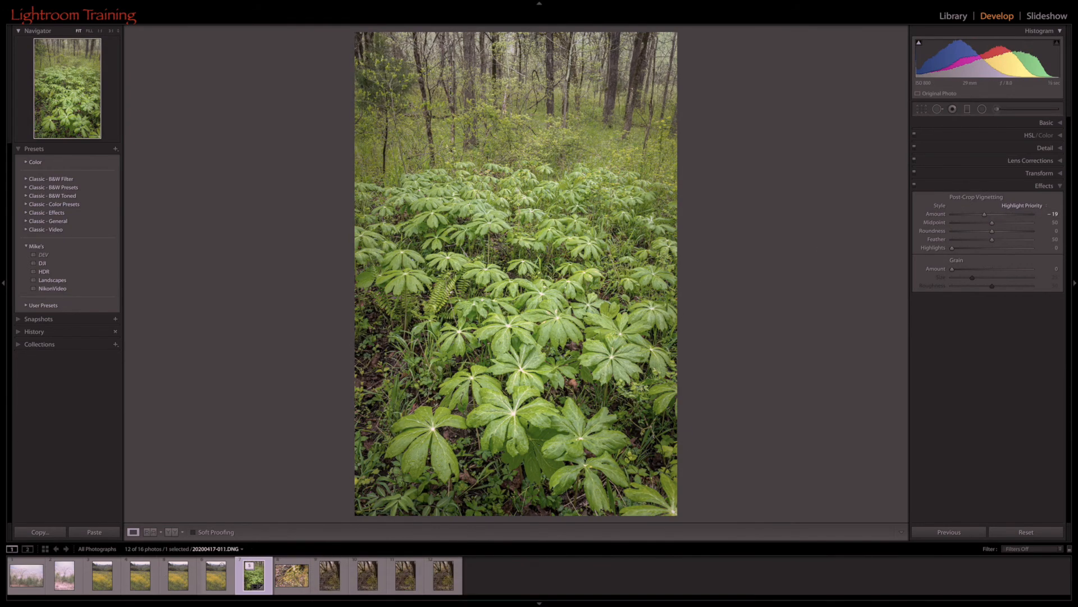
Expand the plant photo's stack and place the edited photo side by side with frame 20200417-023.DNG for comparison.
left_click(251, 568)
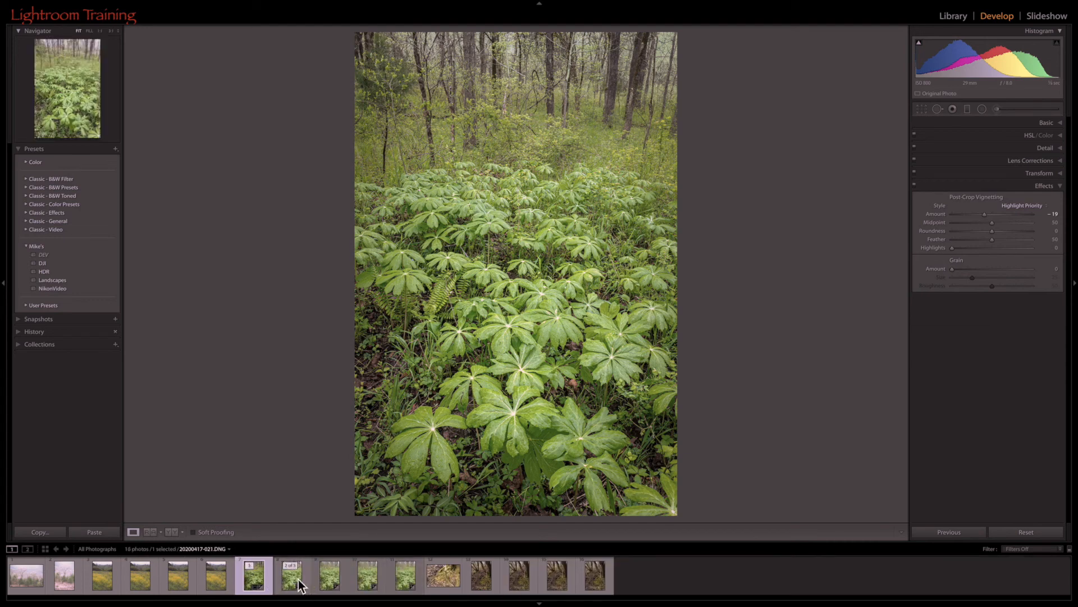
left_click(364, 581, "ctrl")
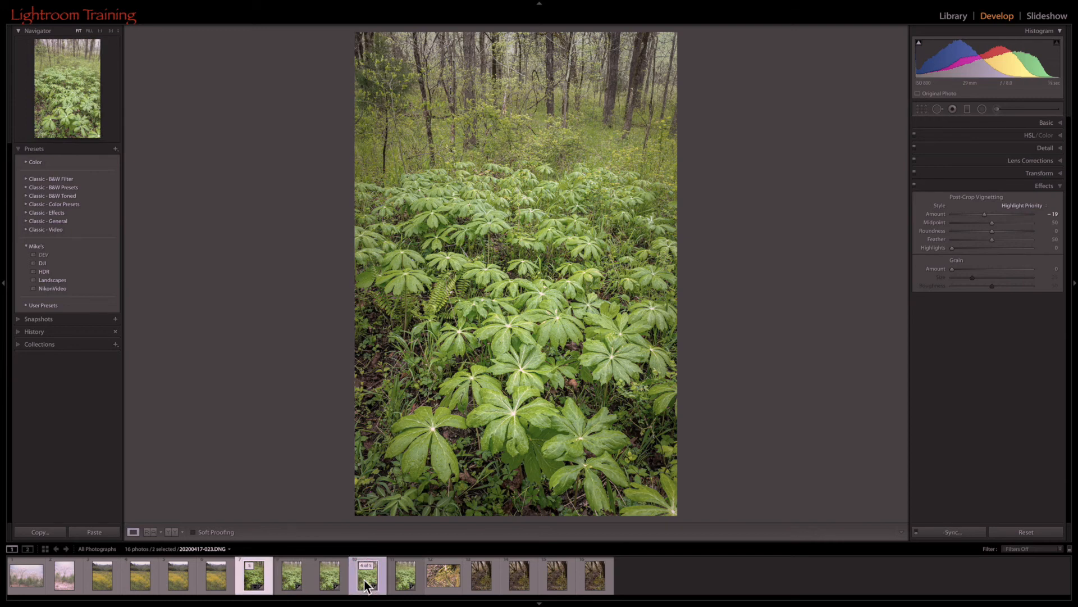
key("c")
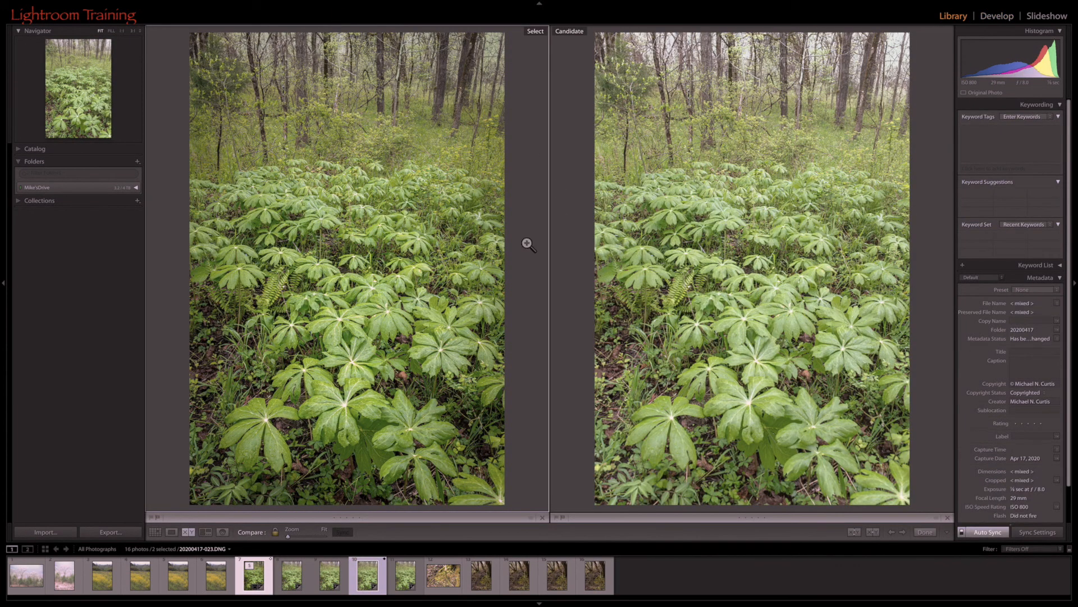
Compare the sharpness of both photos at 1:1, from the background trees down through the plants to the foreground leaves.
left_click(842, 333)
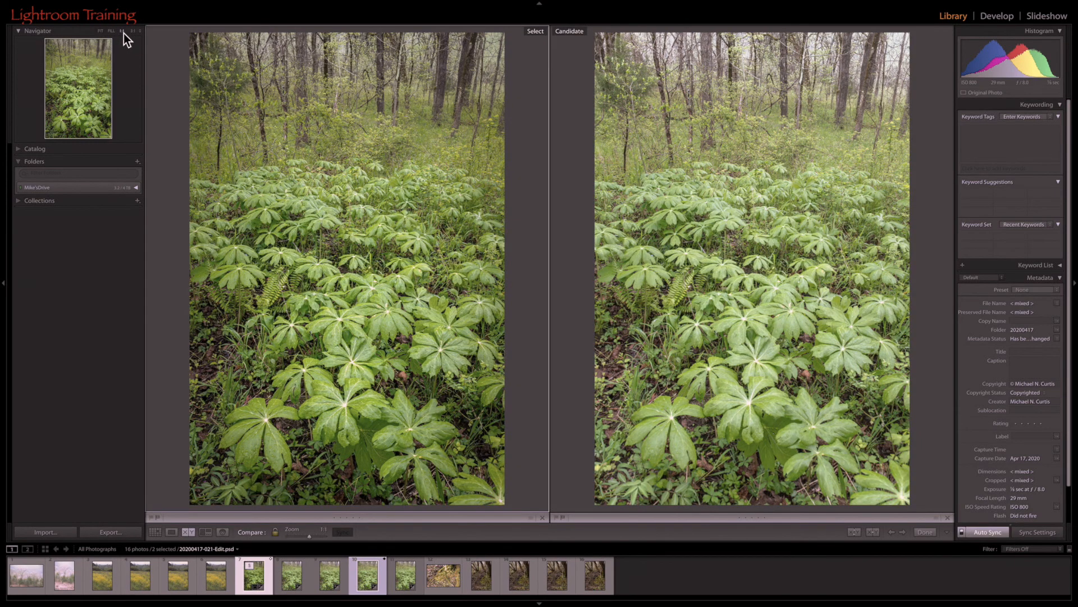
key("g")
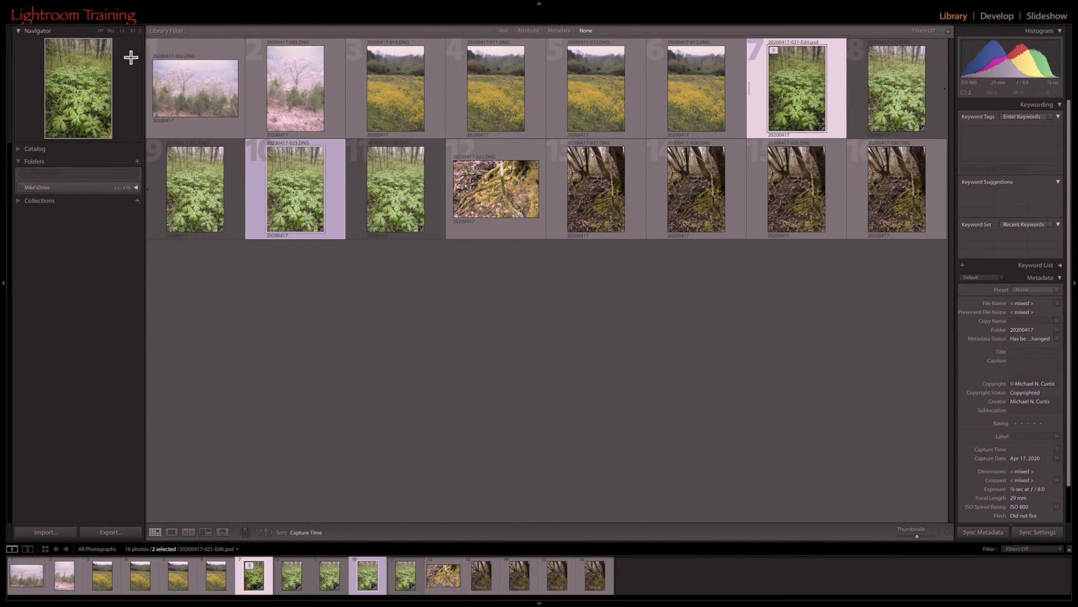
key("c")
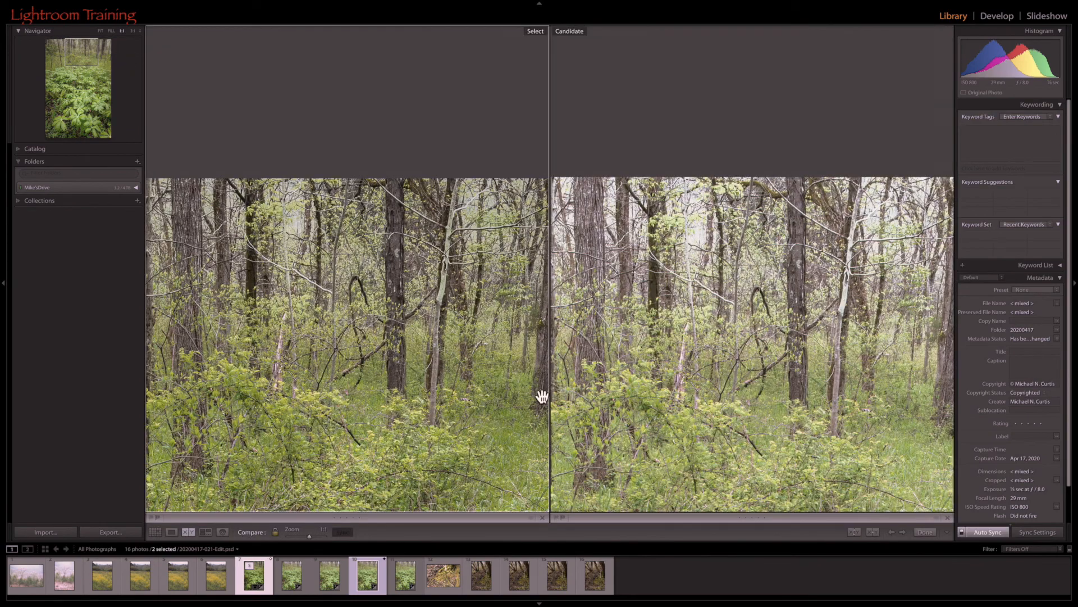
left_click_drag(412, 357, 440, 41)
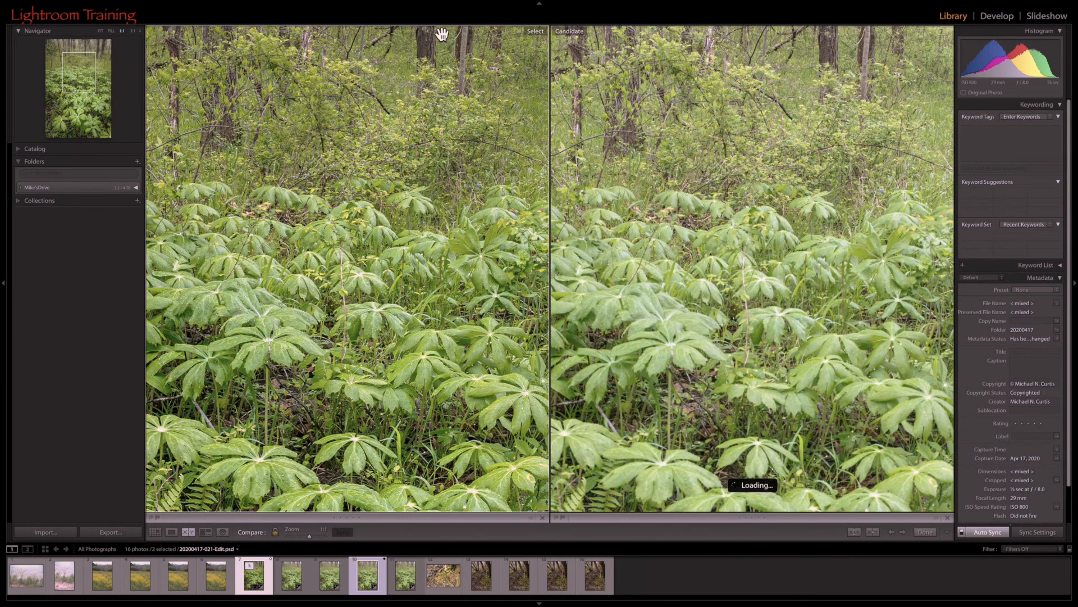
left_click_drag(268, 334, 390, 65)
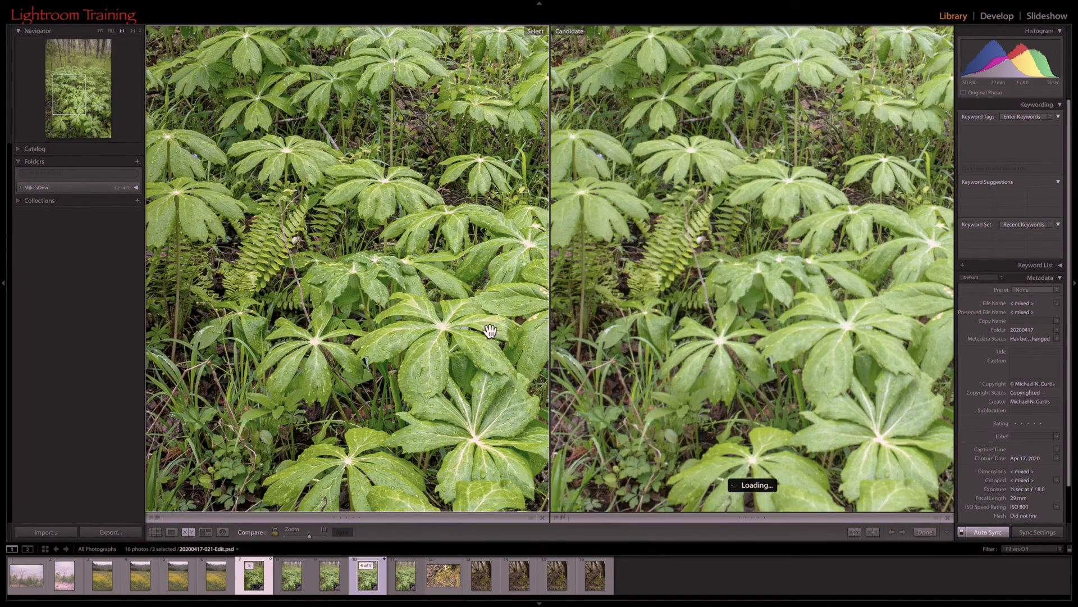
left_click_drag(403, 212, 405, 351)
left_click(404, 351)
Compare the edited photo with frame 20200417-021.DNG at 1:1, then fit both photos in view.
left_click(298, 586)
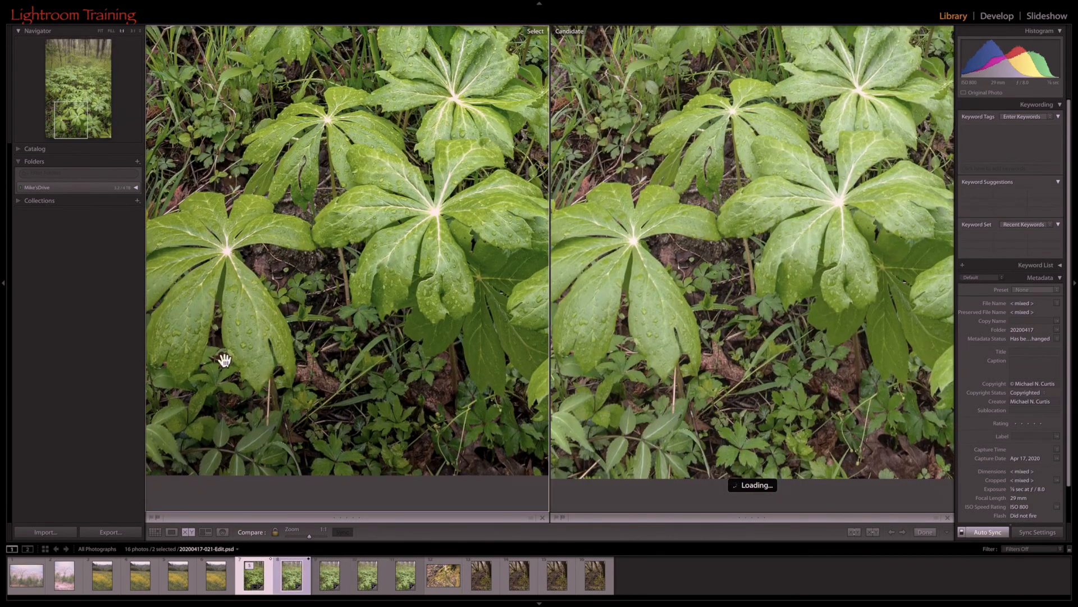
left_click(704, 389)
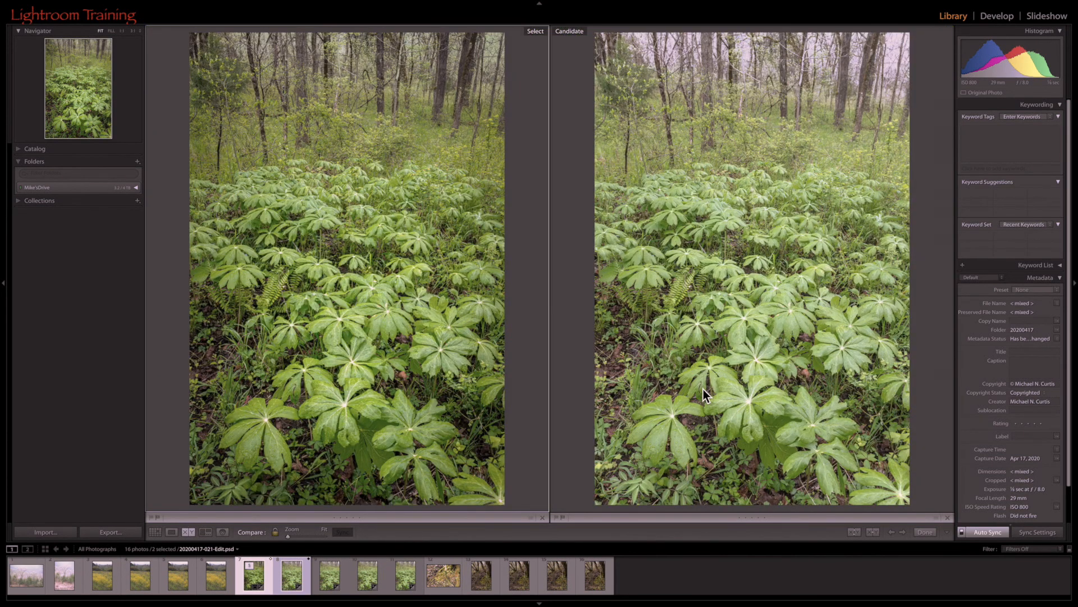